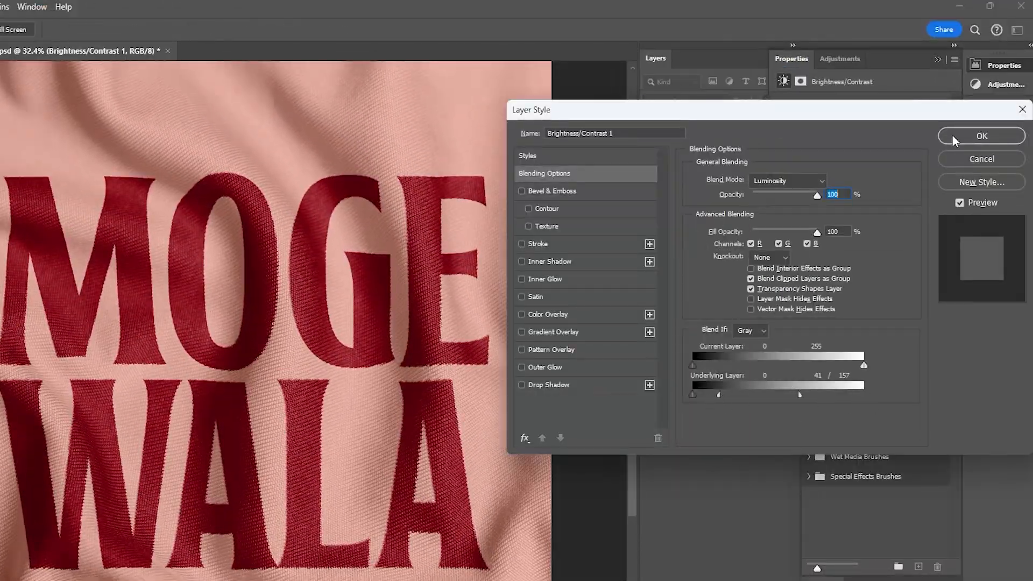
Confirm the Brightness/Contrast 1 layer style and split Color Fill 1's underlying-layer Blend If shadow range to 67 / 216.
click(982, 136)
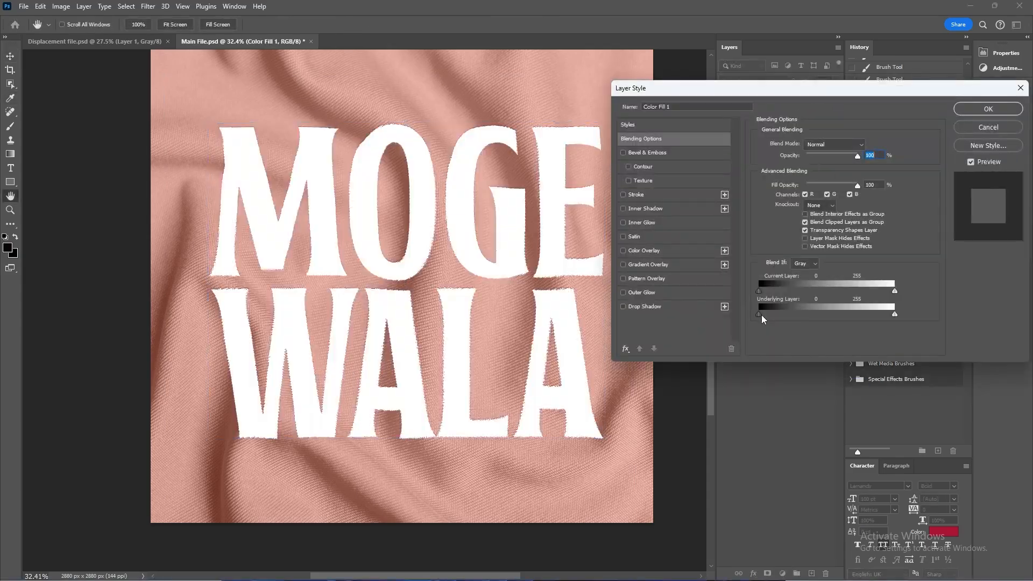
drag(761, 315, 799, 312)
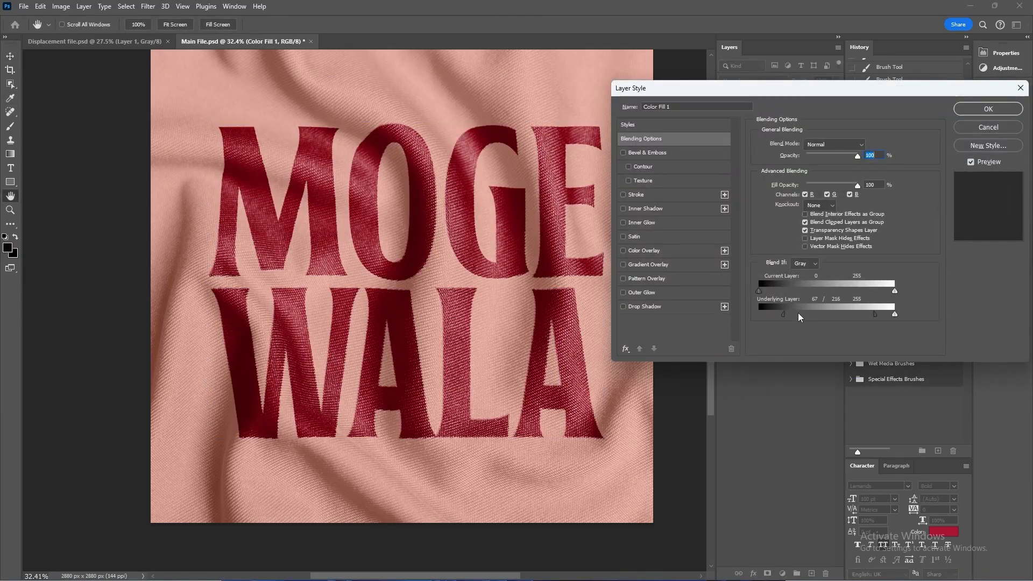
click(663, 183)
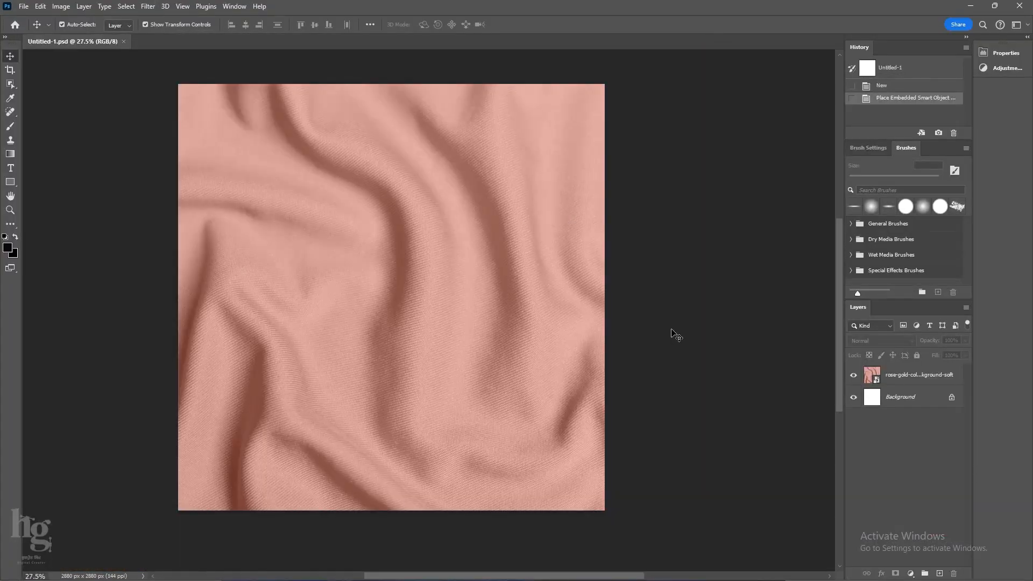
Save the fabric document as a Photoshop file named Main File in the Displacement folder, keeping maximum compatibility.
scroll(672, 330, up, 1)
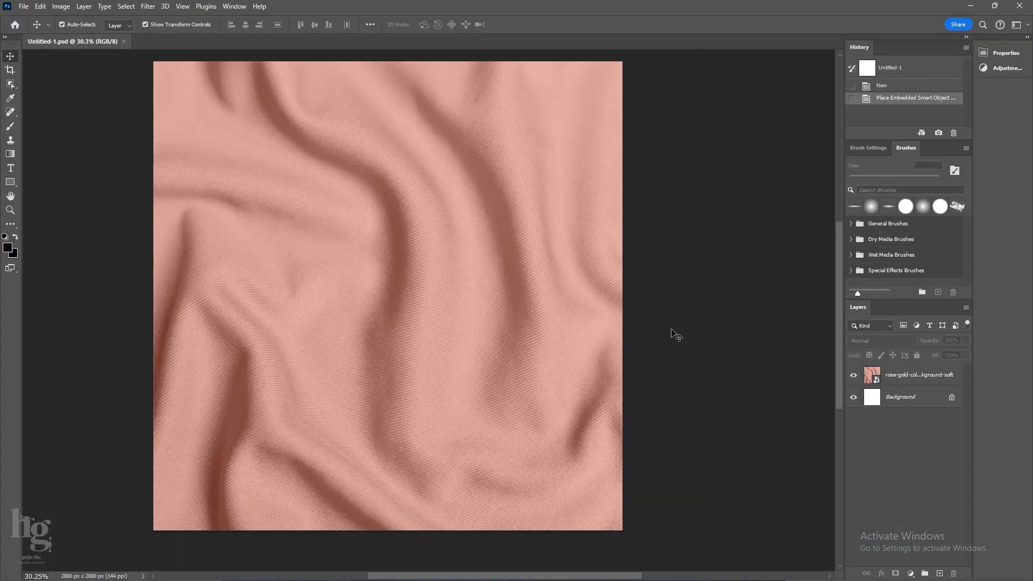
drag(514, 318, 516, 329)
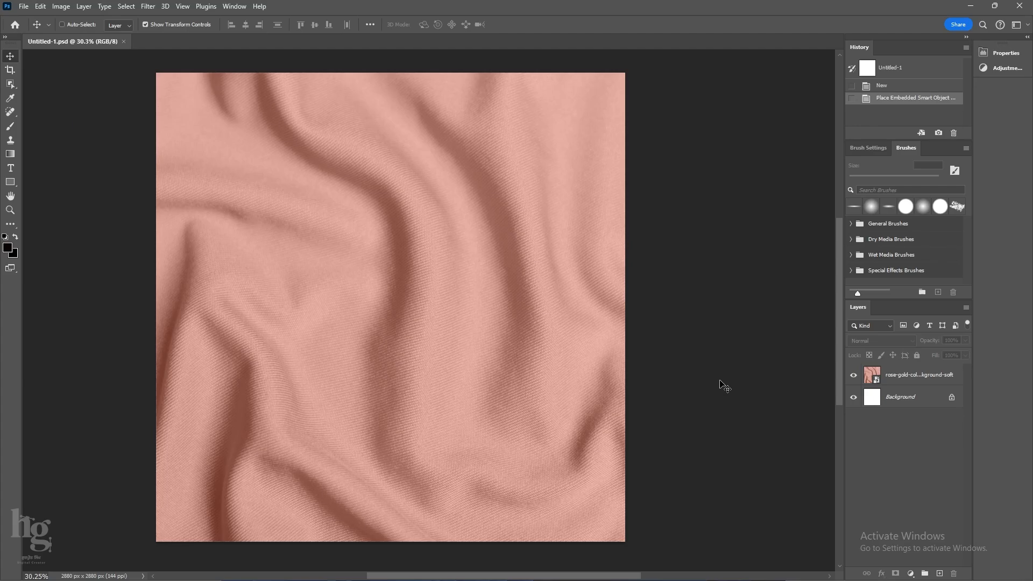
key(ctrl+shift+s)
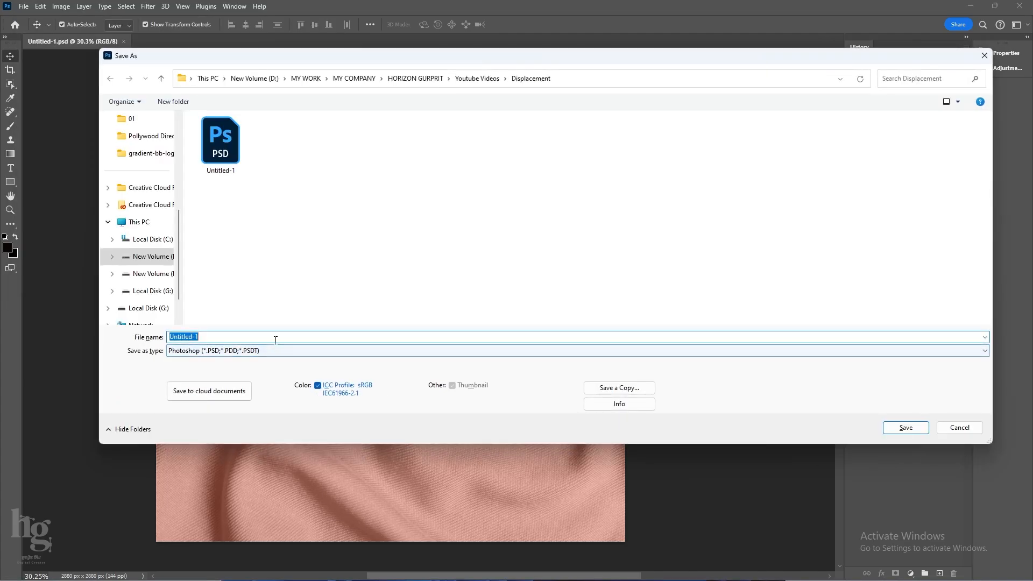
text(Main File)
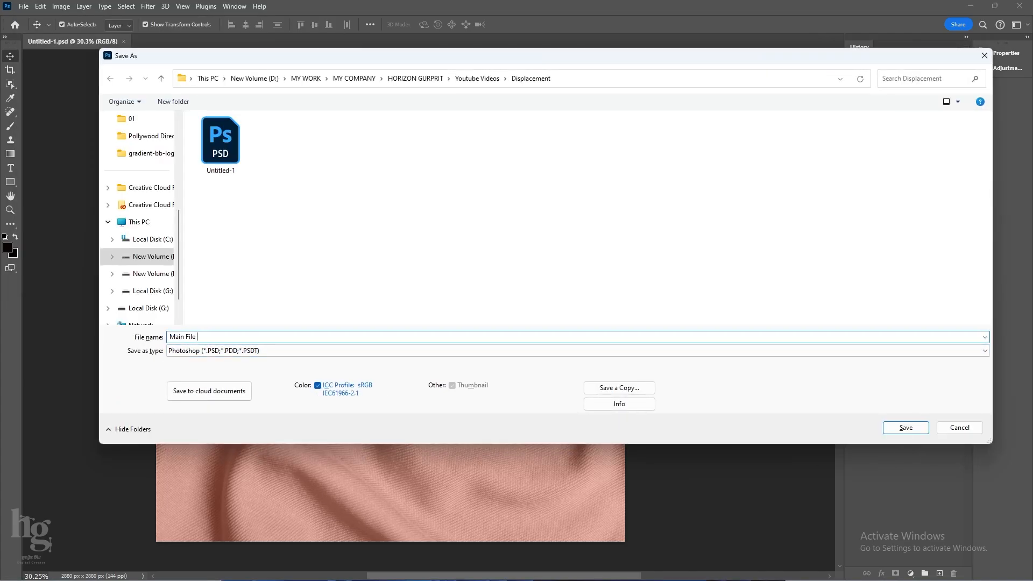
click(912, 433)
click(638, 158)
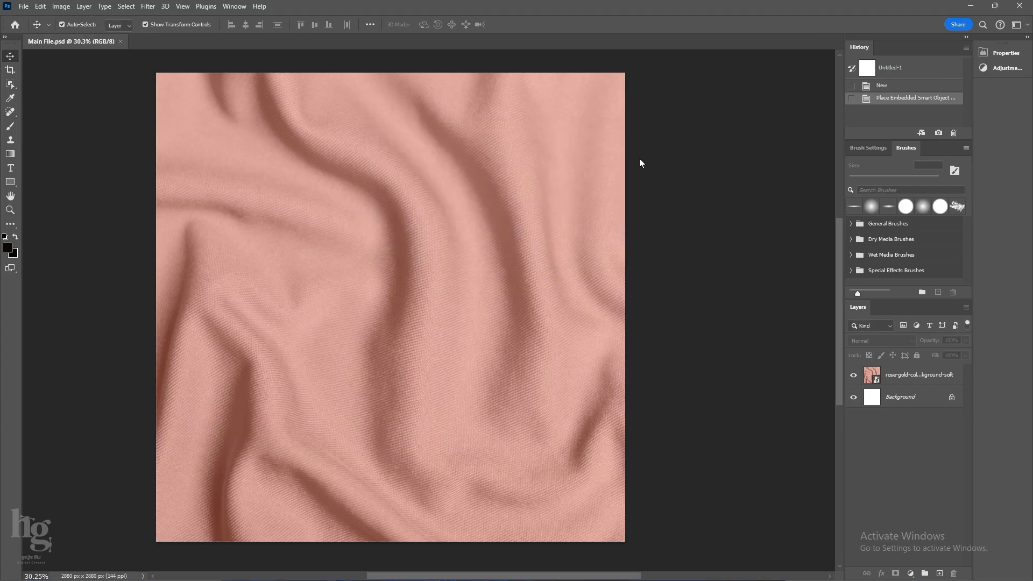
Save another Photoshop copy of the document as Displacement file, keeping maximum compatibility.
key(ctrl+shift+s)
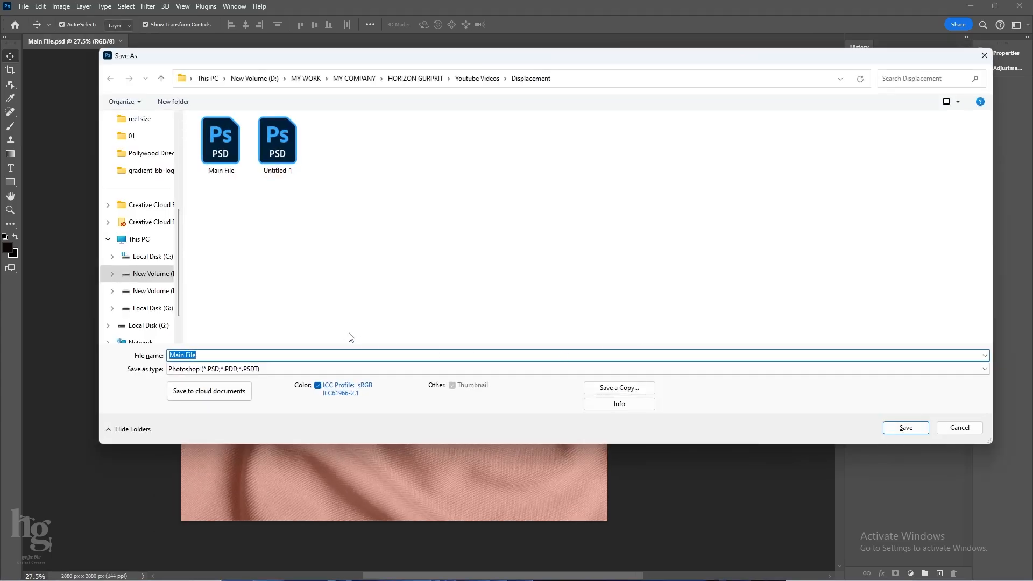
text(Displacement)
click(909, 428)
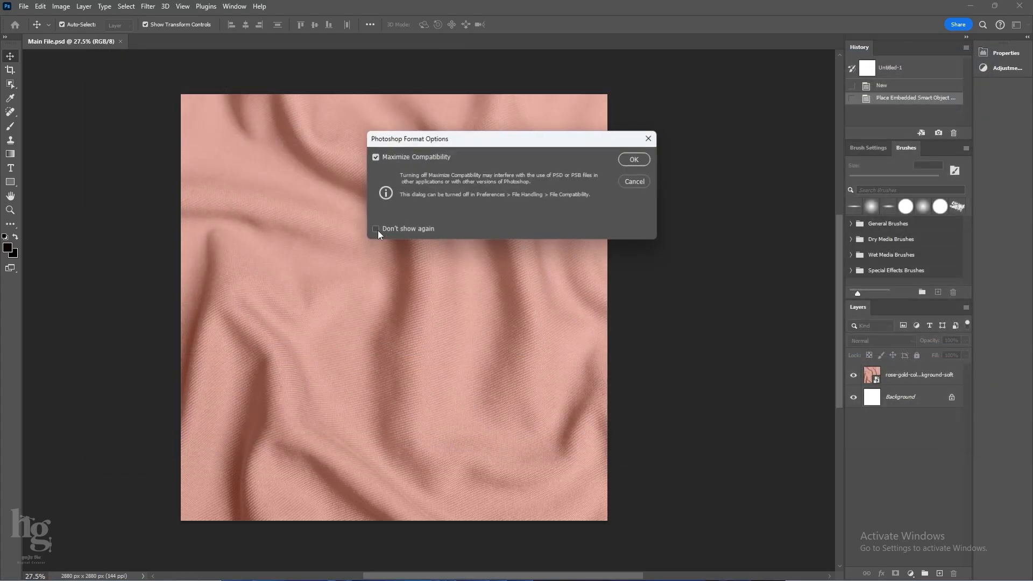
click(635, 160)
Rasterize the rose-gold fabric smart object layer.
key(ctrl+t)
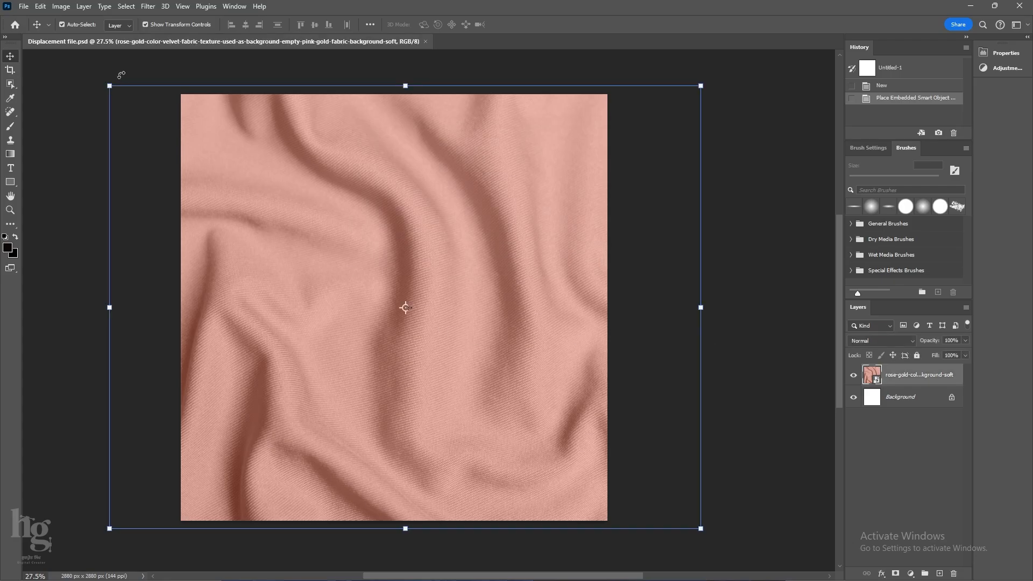
right_click(914, 386)
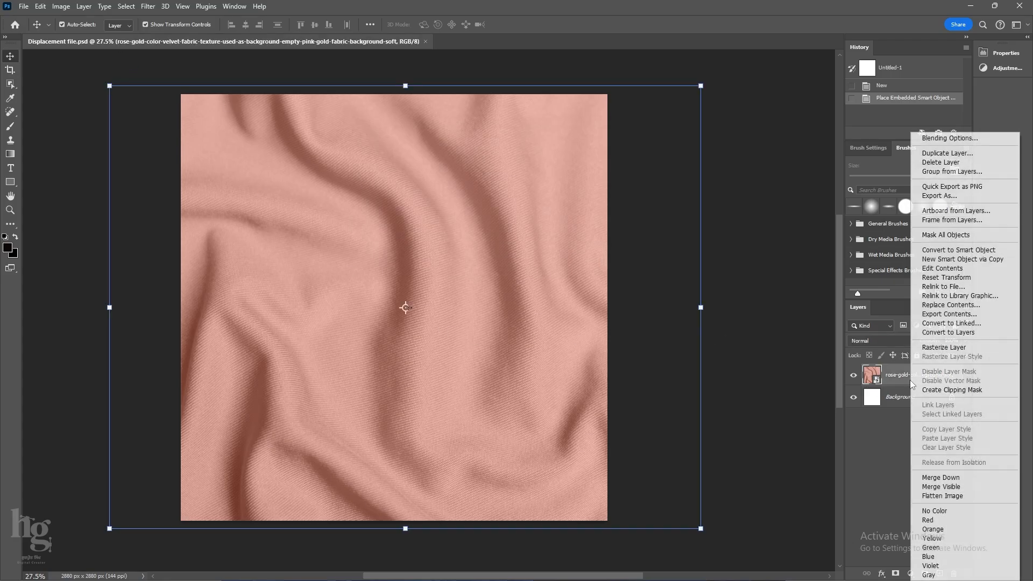
click(943, 348)
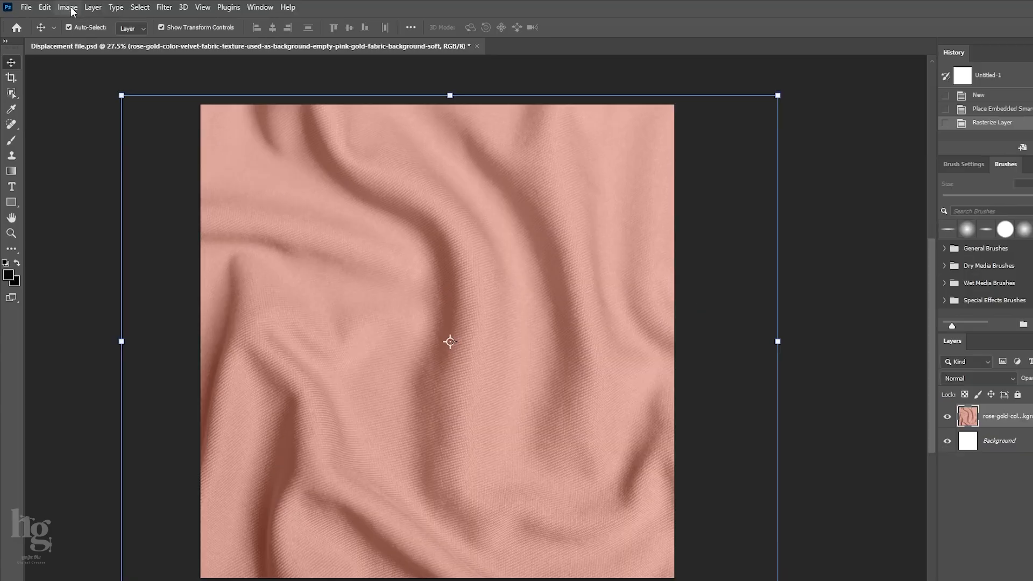
Convert the image to Grayscale mode without flattening the layers, discarding the color information.
click(61, 6)
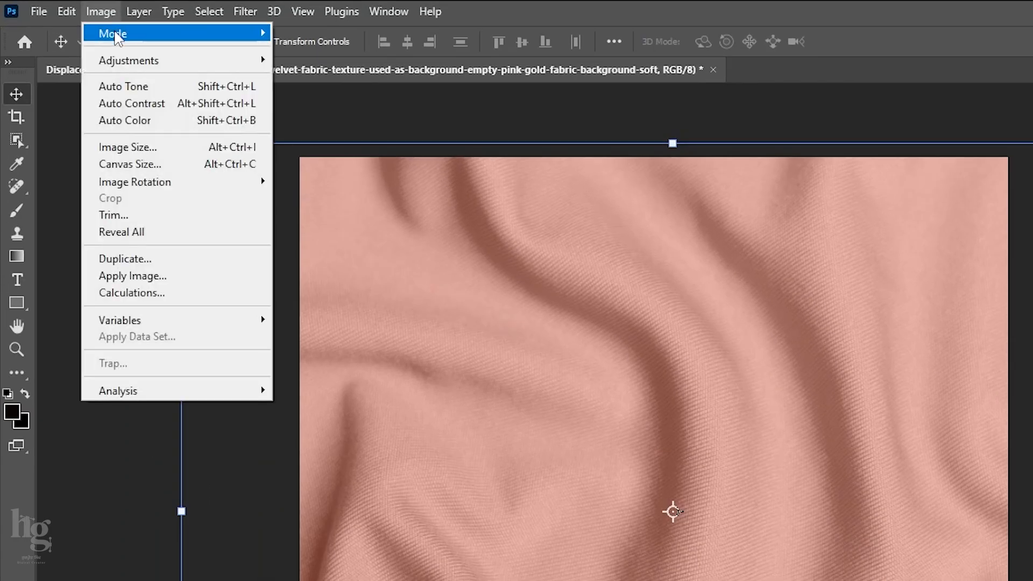
mouse_move(138, 23)
click(287, 50)
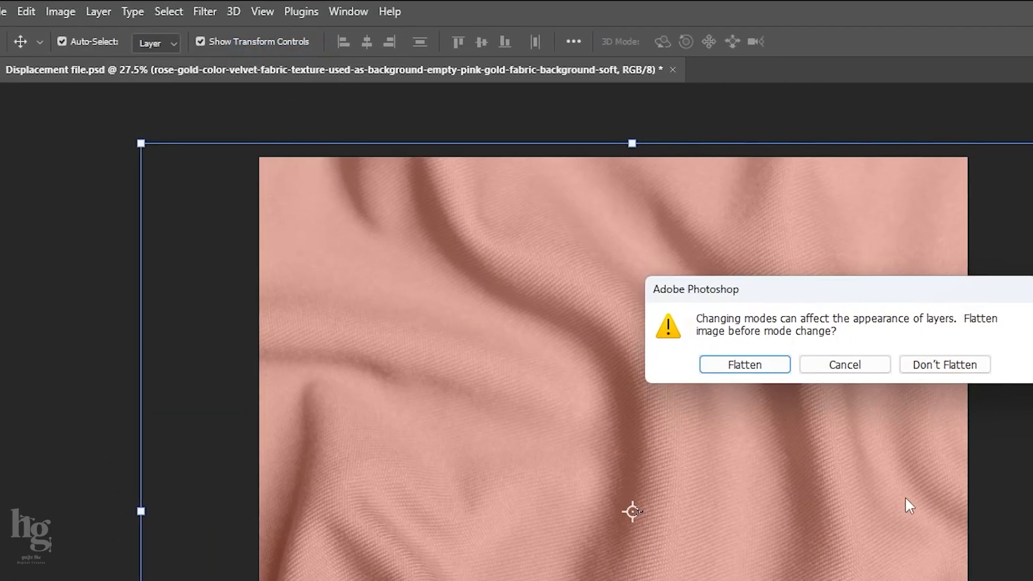
click(901, 369)
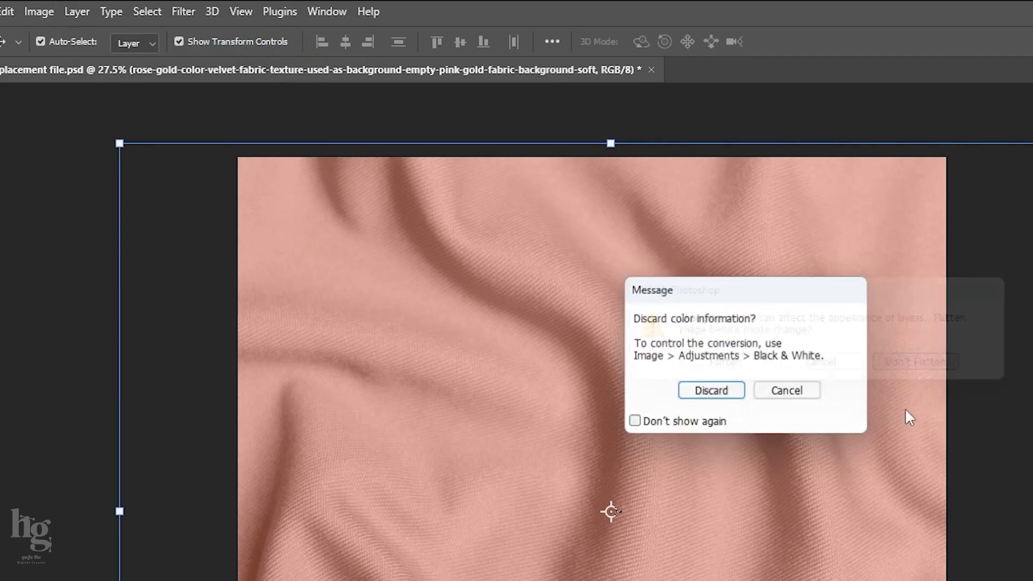
click(730, 394)
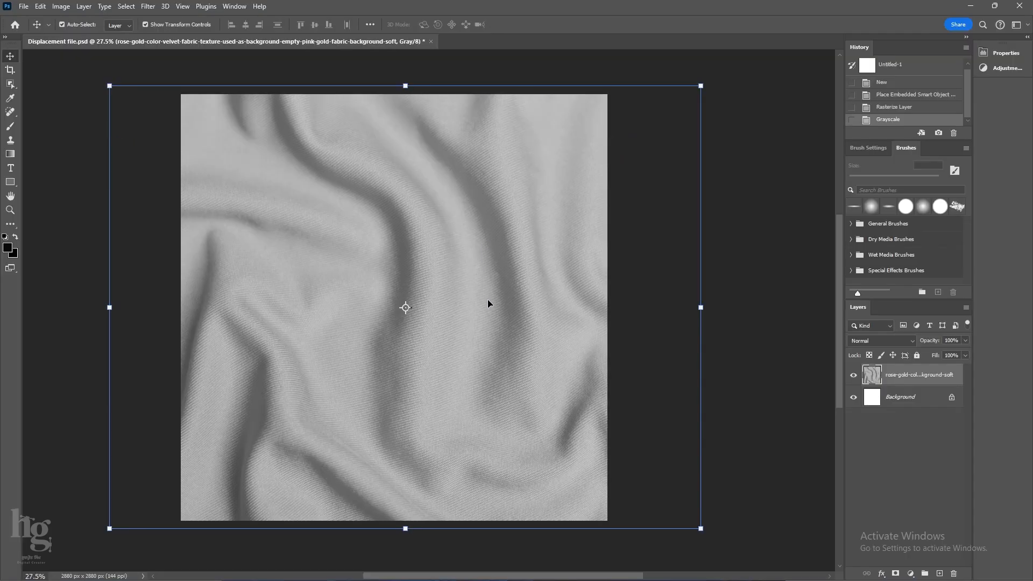
click(756, 424)
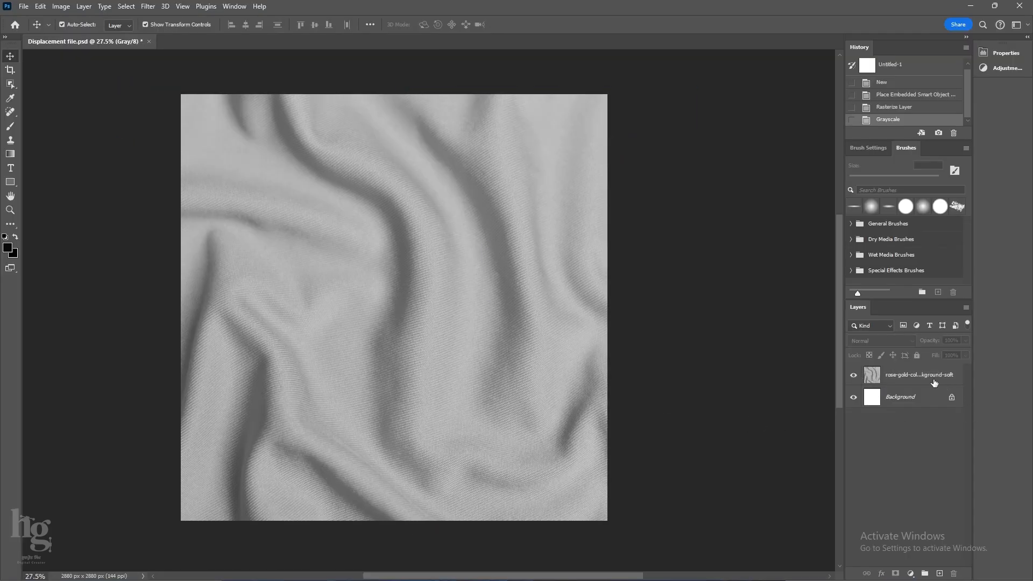
Add a Levels adjustment above the fabric layer with input levels of 59 for black and 190 for white.
click(934, 381)
click(911, 573)
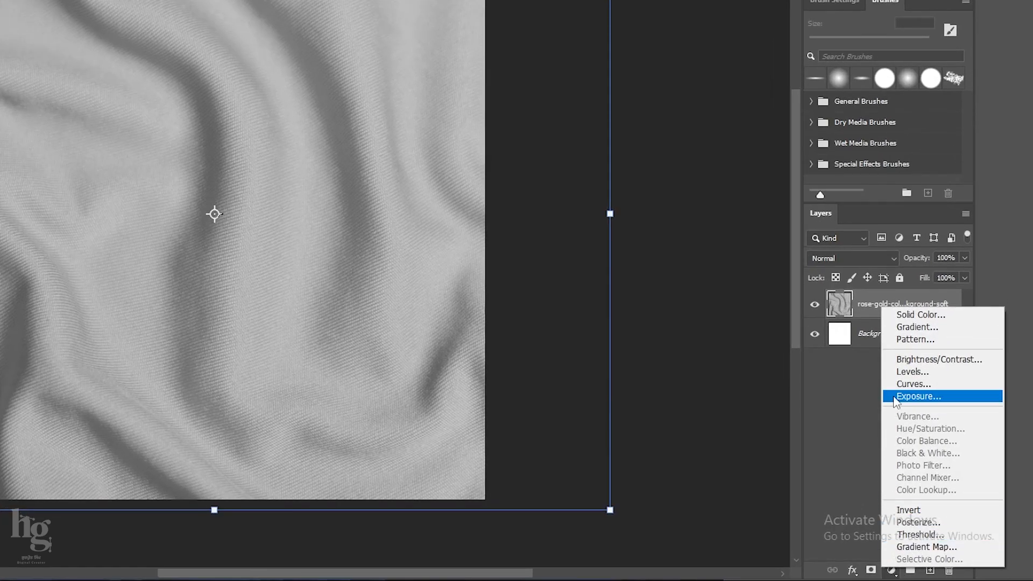
click(912, 371)
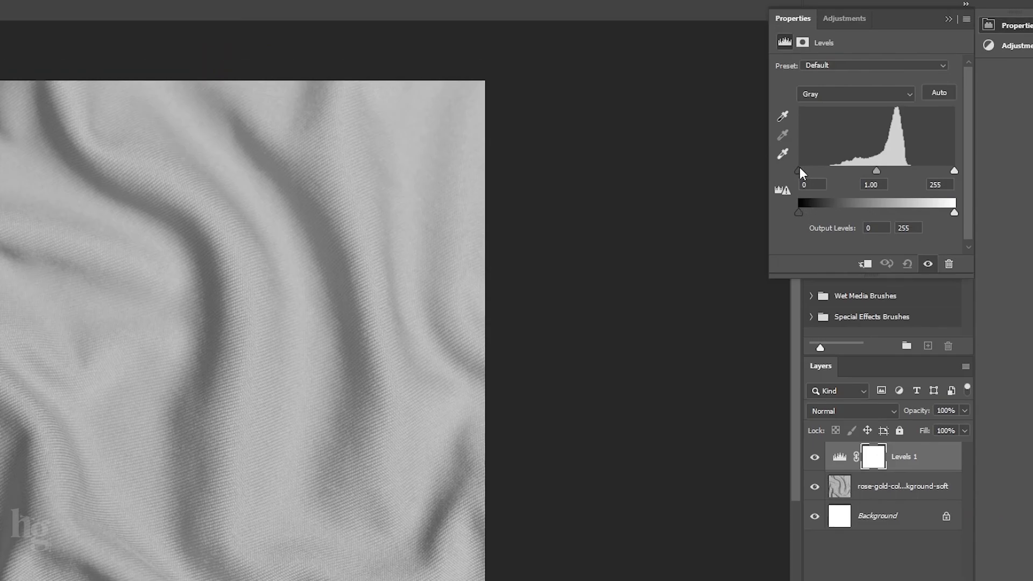
drag(799, 73, 812, 74)
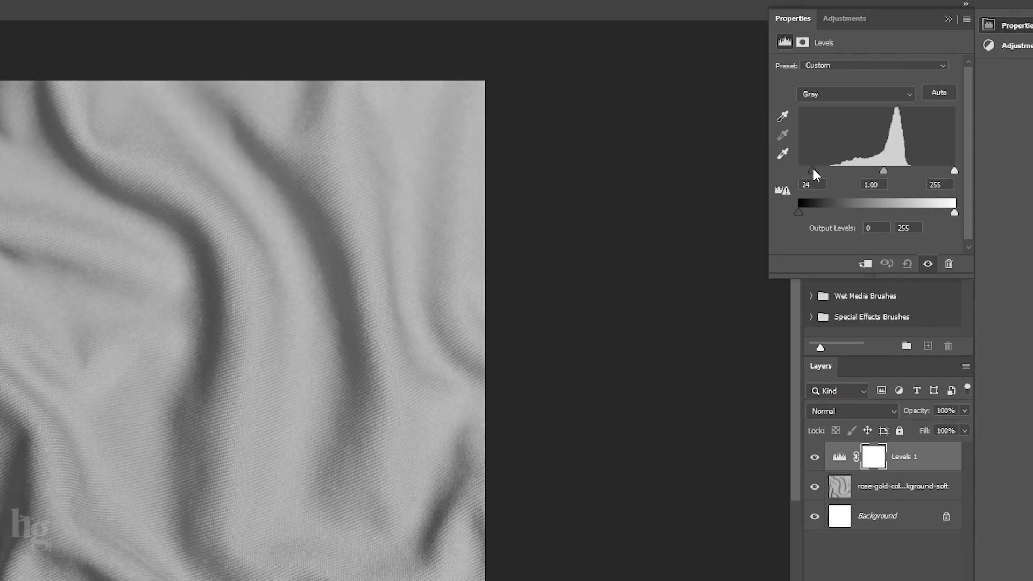
drag(814, 171, 847, 174)
drag(955, 171, 916, 170)
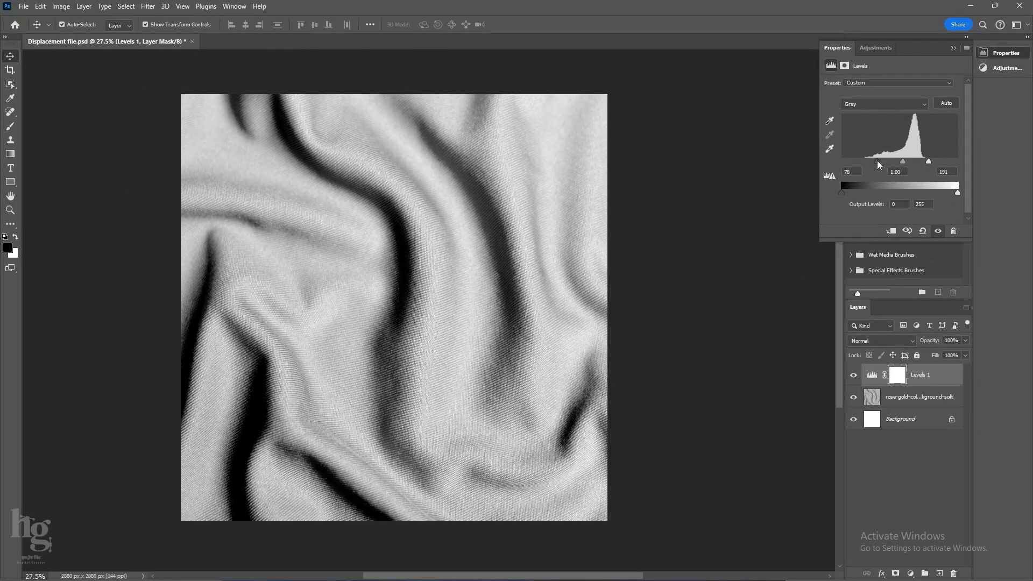
drag(852, 168, 930, 162)
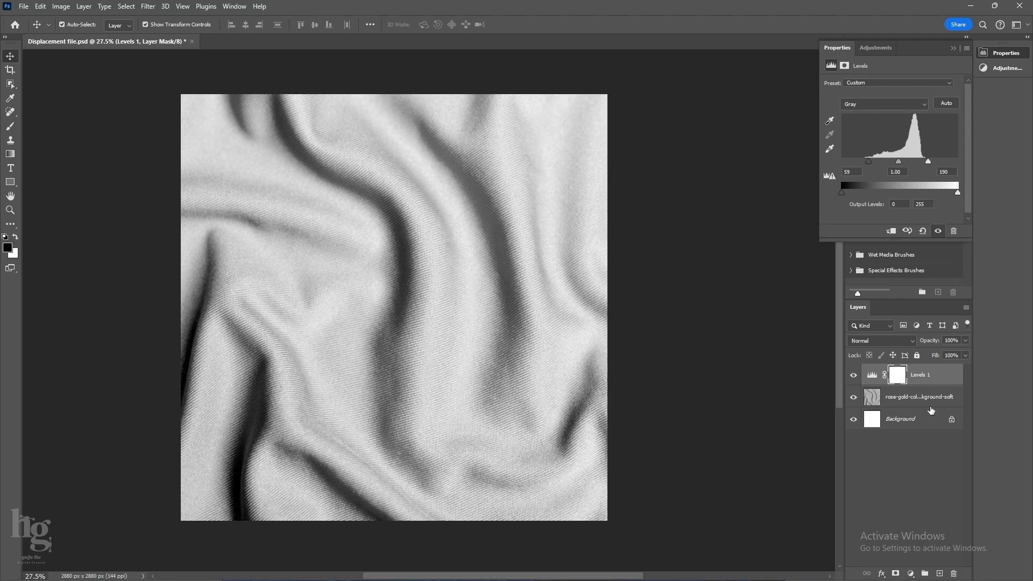
click(954, 48)
Stamp all visible layers into a new layer above the Levels adjustment and save the displacement file.
click(923, 378)
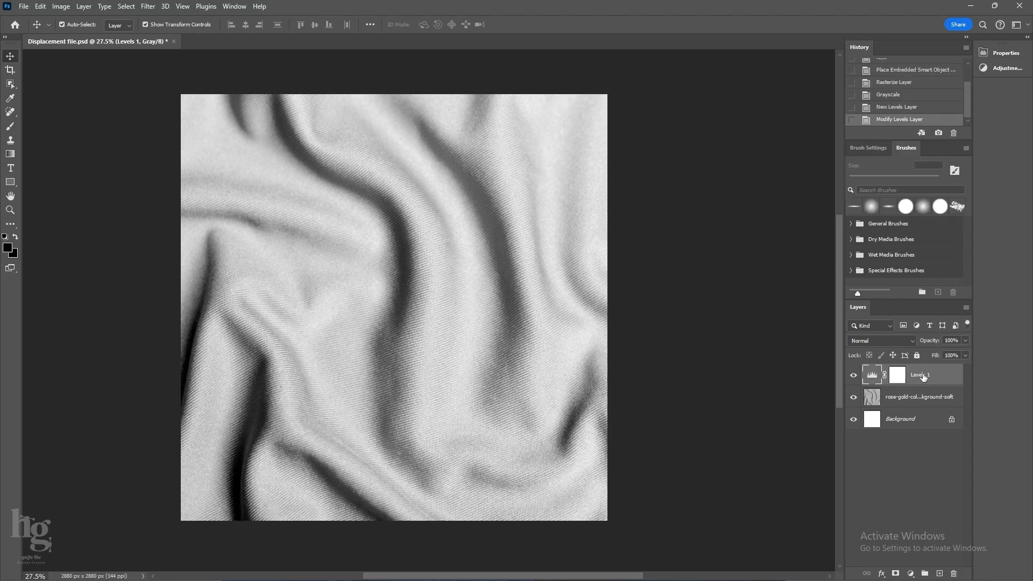
key(ctrl+shift+alt+e)
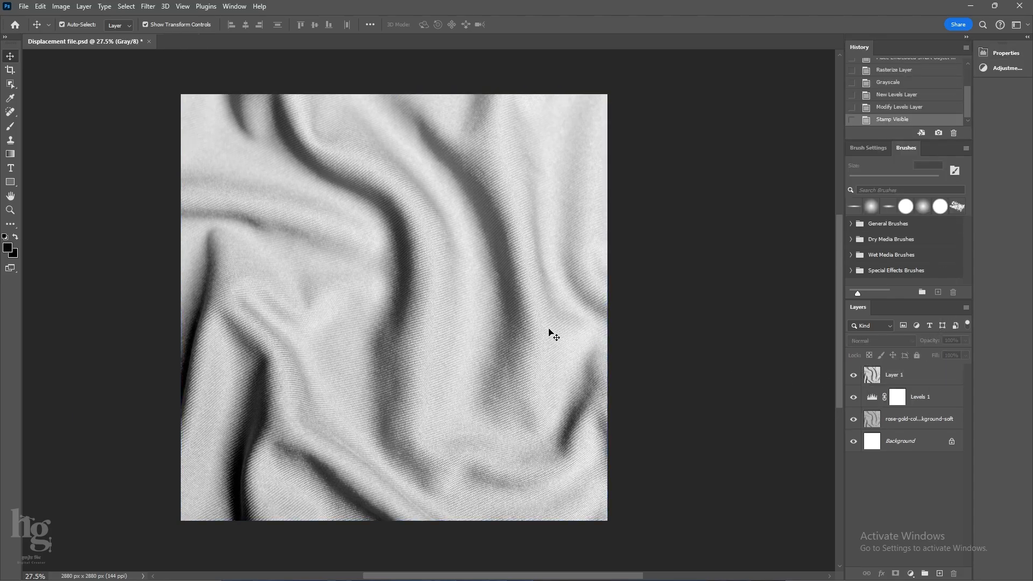
key(ctrl+s)
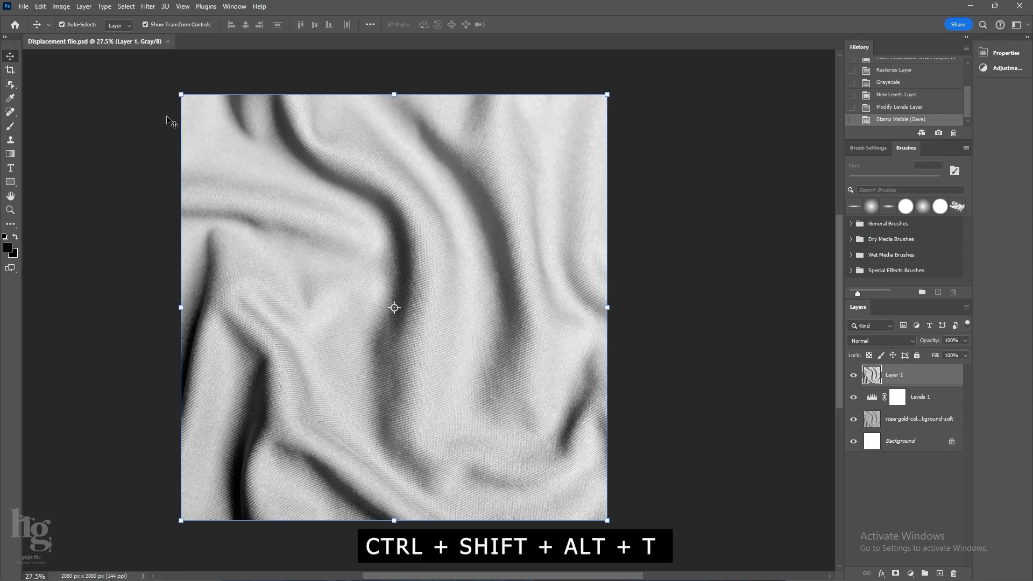
Open the Main File document from the Displacement folder.
click(29, 8)
click(33, 29)
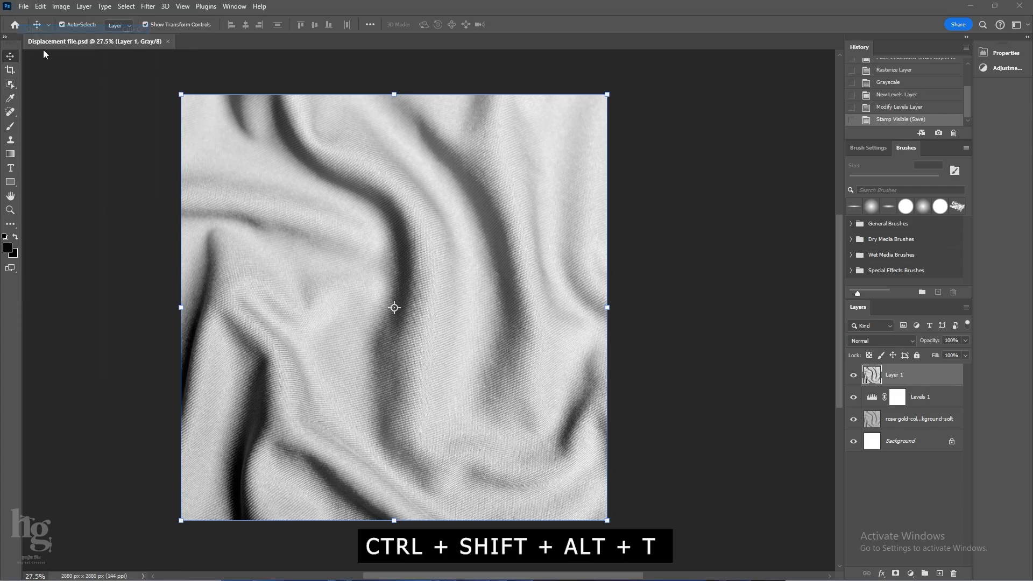
click(340, 144)
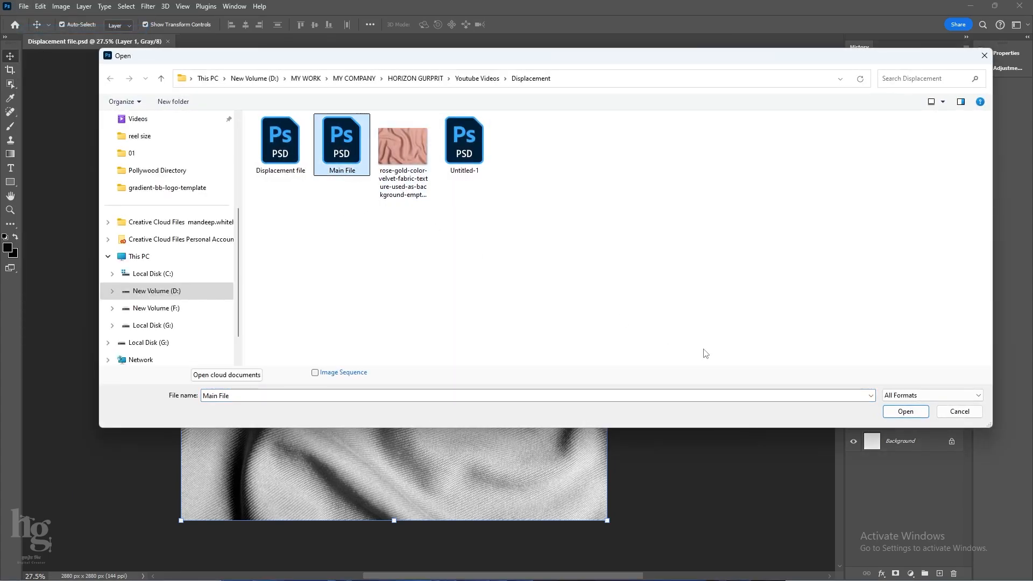
click(905, 416)
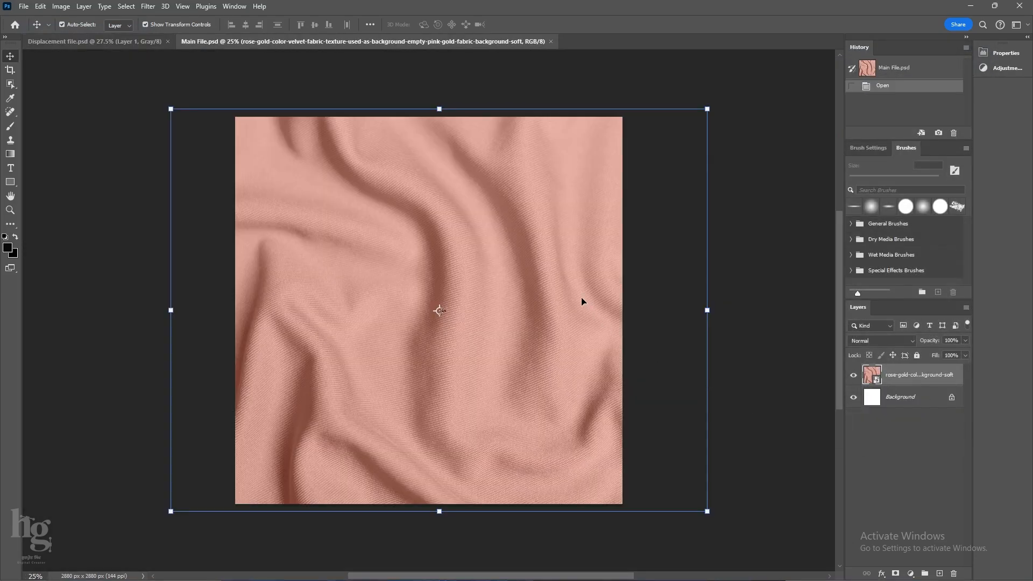
Add a new layer above the fabric and place the text MOGE near the middle of the canvas.
click(794, 372)
click(909, 380)
click(939, 573)
key(t)
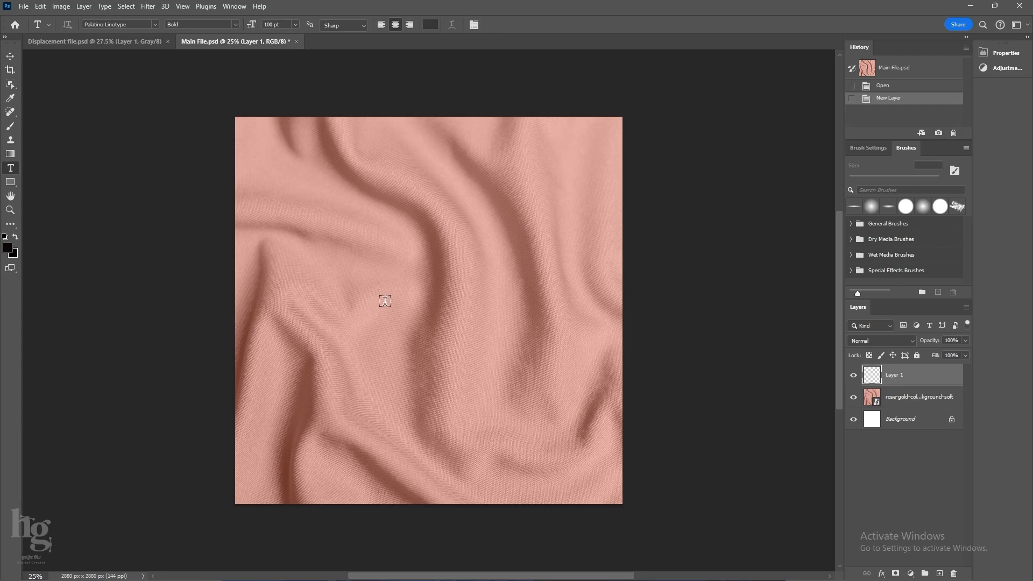
click(381, 301)
text(MOGE)
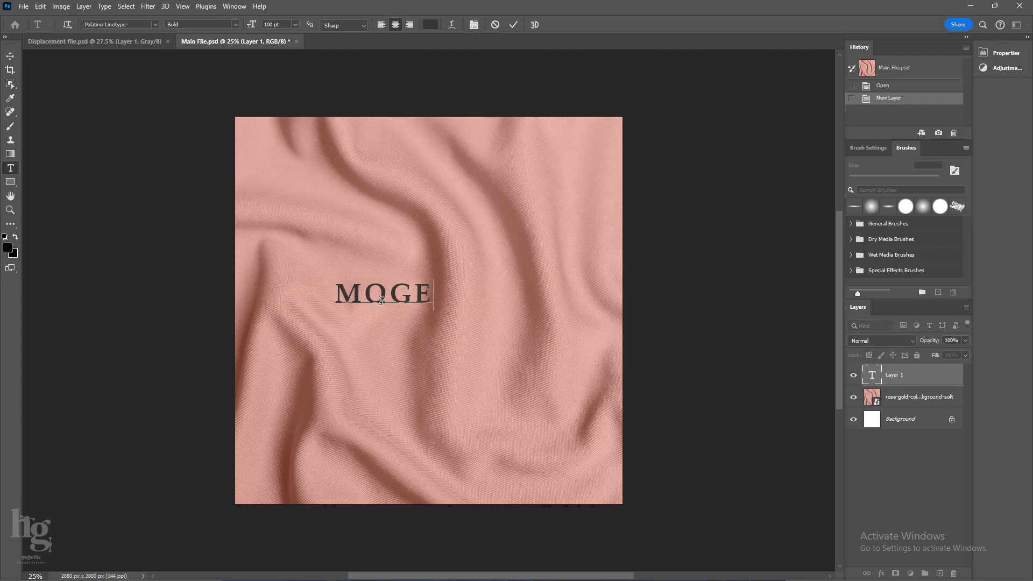
click(516, 25)
key(v)
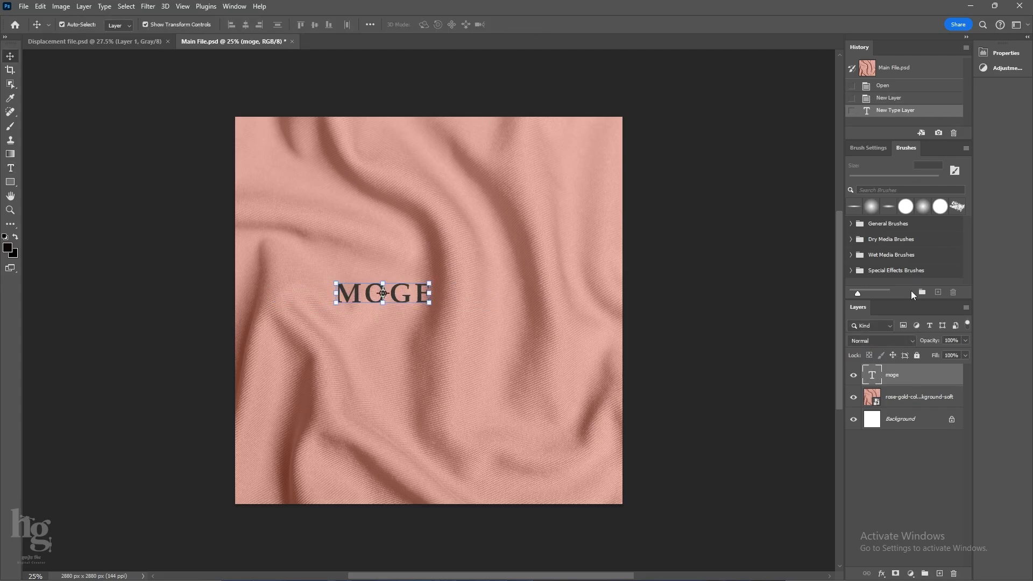
Change the font of the MOGE text to Lemands.
click(235, 7)
click(247, 133)
scroll(886, 327, up, 2)
click(896, 327)
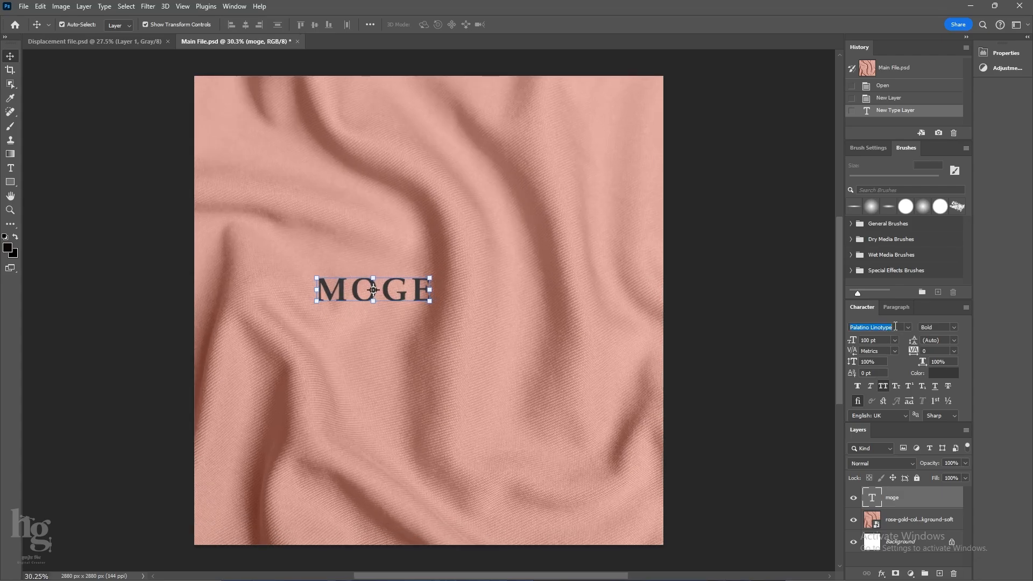
click(908, 329)
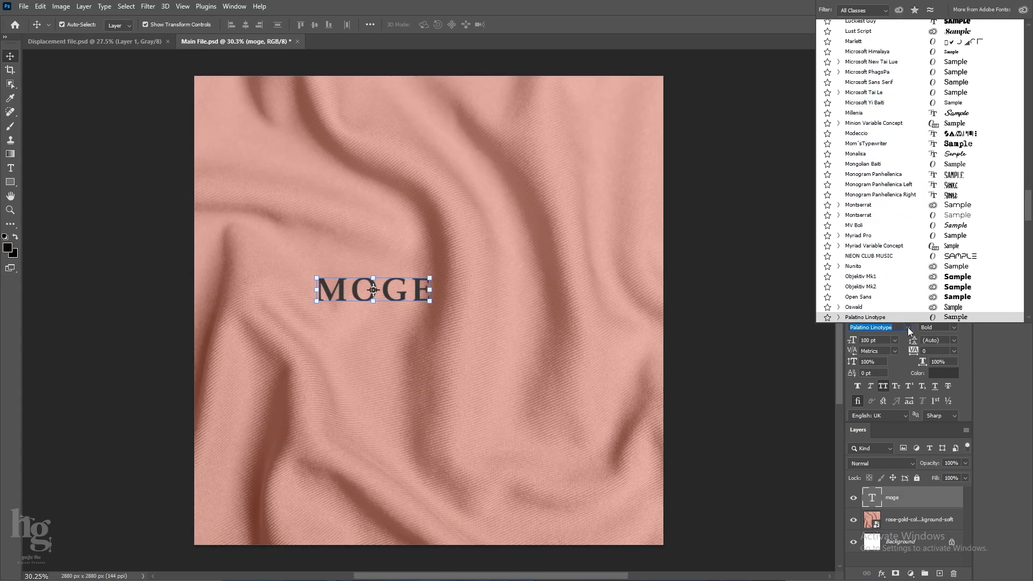
scroll(941, 184, up, 6)
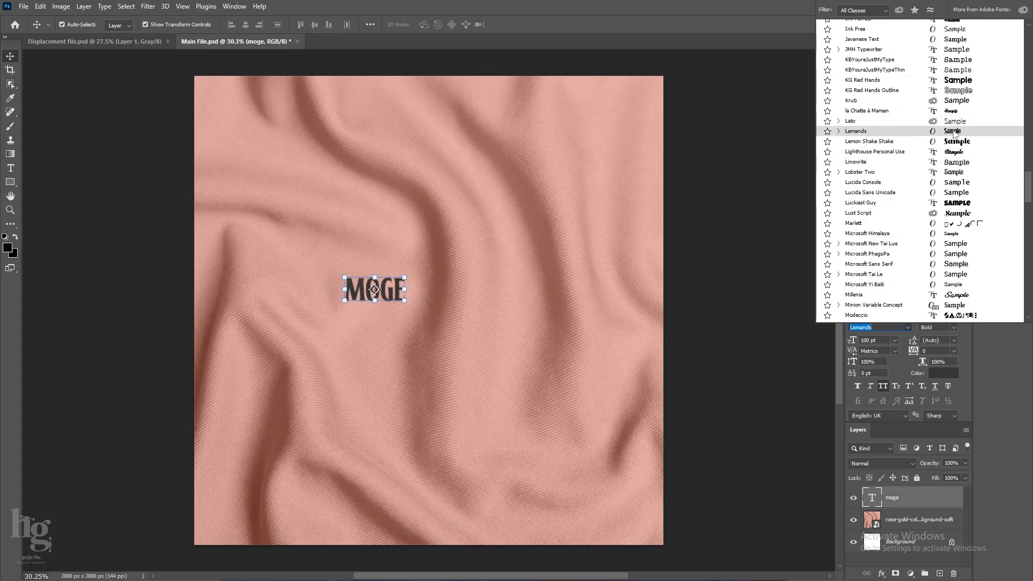
click(956, 133)
Enlarge the MOGE text to about 610 pt across the upper half of the fabric and duplicate it directly below.
drag(406, 291, 558, 398)
drag(450, 227, 443, 127)
drag(459, 183, 440, 371)
key(Return)
Change the lower text copy to WALA and reposition both lines together near the middle of the canvas.
double_click(443, 371)
text(wala)
click(515, 24)
shift+click(484, 274)
drag(484, 274, 483, 254)
key(ctrl+minus)
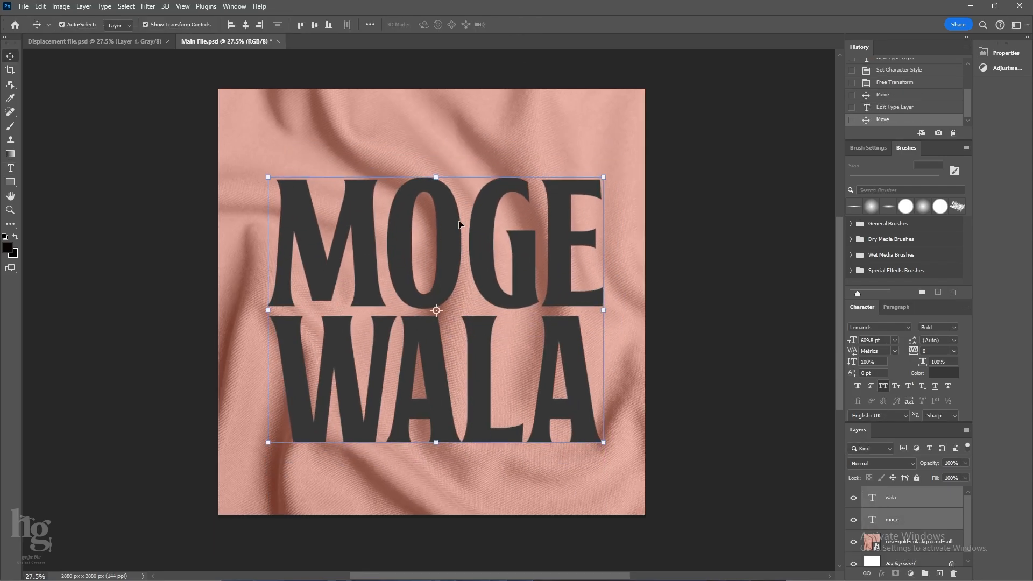
Set the color of both text layers to a deep crimson red.
click(944, 373)
drag(818, 127, 802, 166)
click(926, 115)
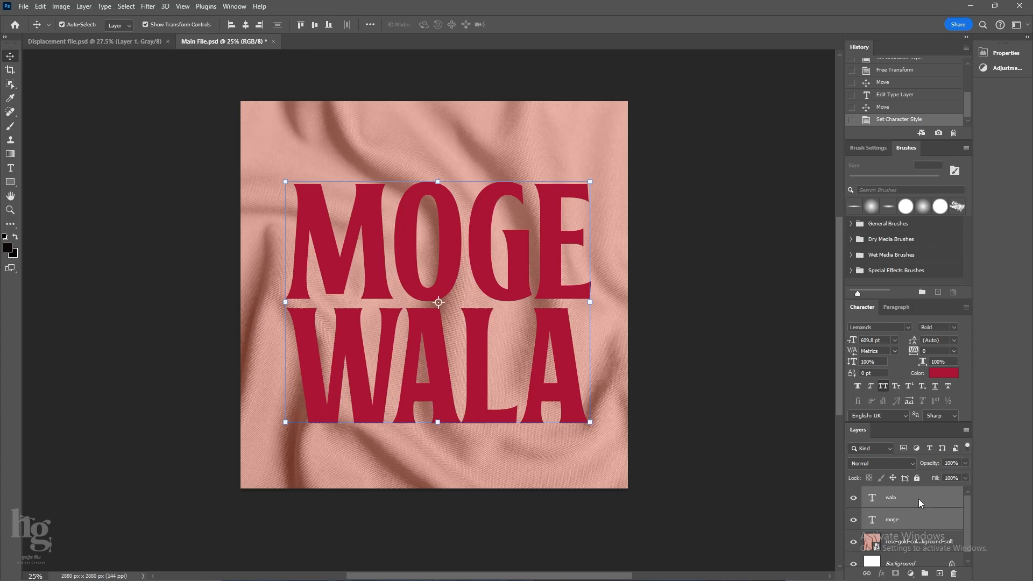
Convert the two text layers into one smart object and set its blend mode to Multiply.
right_click(919, 504)
click(985, 169)
click(870, 464)
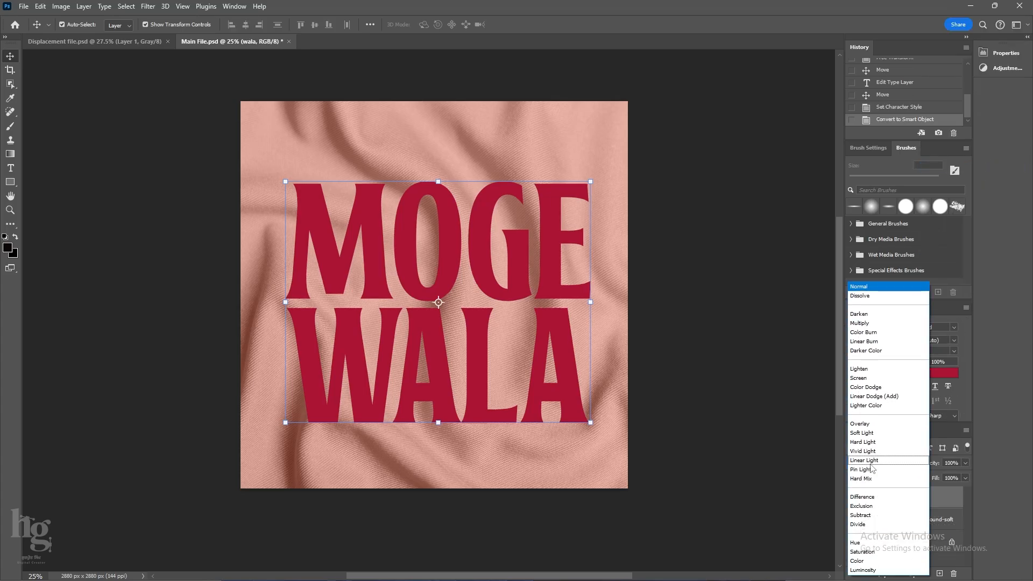
click(861, 325)
click(723, 350)
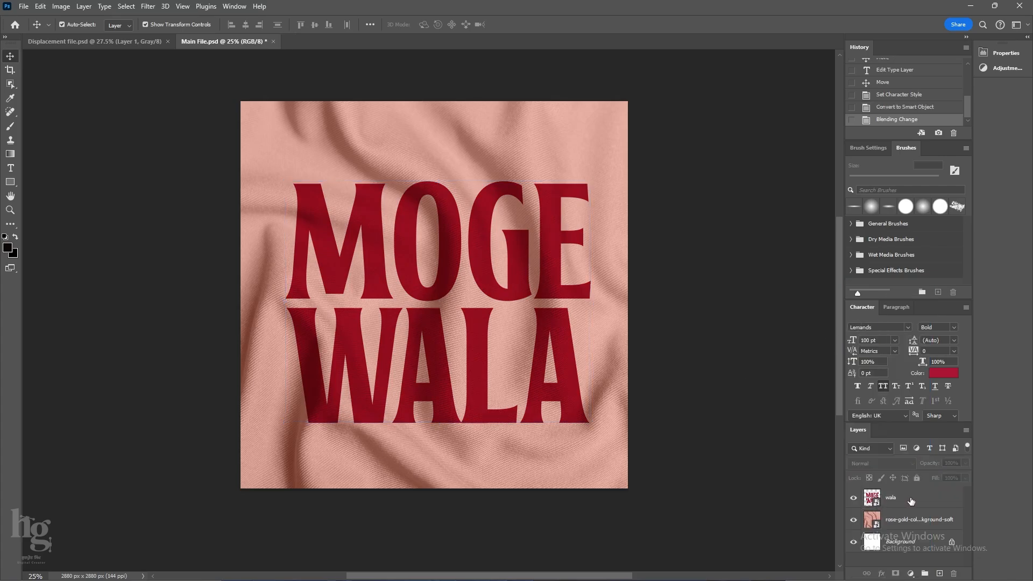
Apply the Displace filter to the text smart object at scale 10 horizontally and vertically, using Displacement file as the map.
click(908, 501)
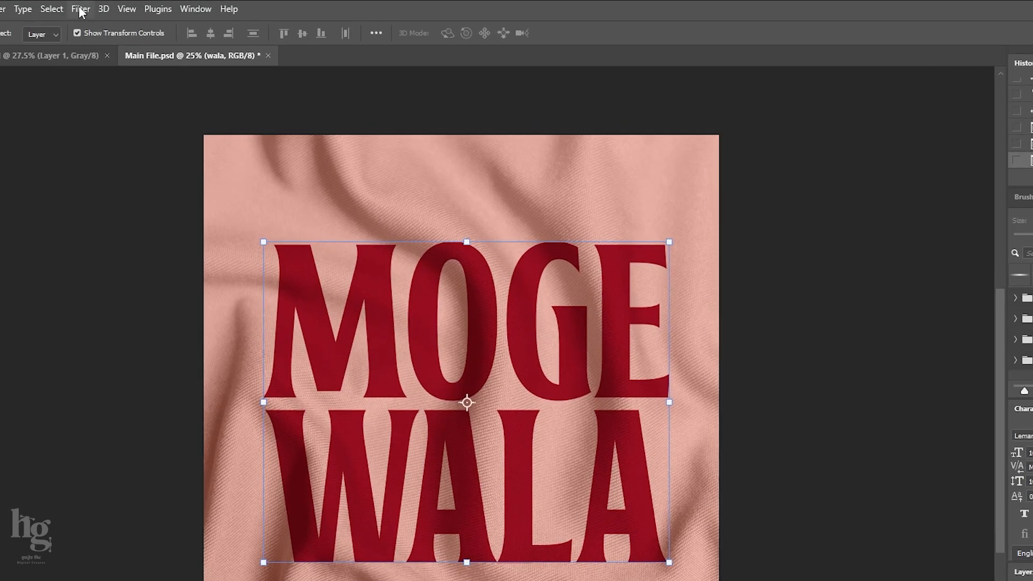
click(148, 6)
mouse_move(161, 146)
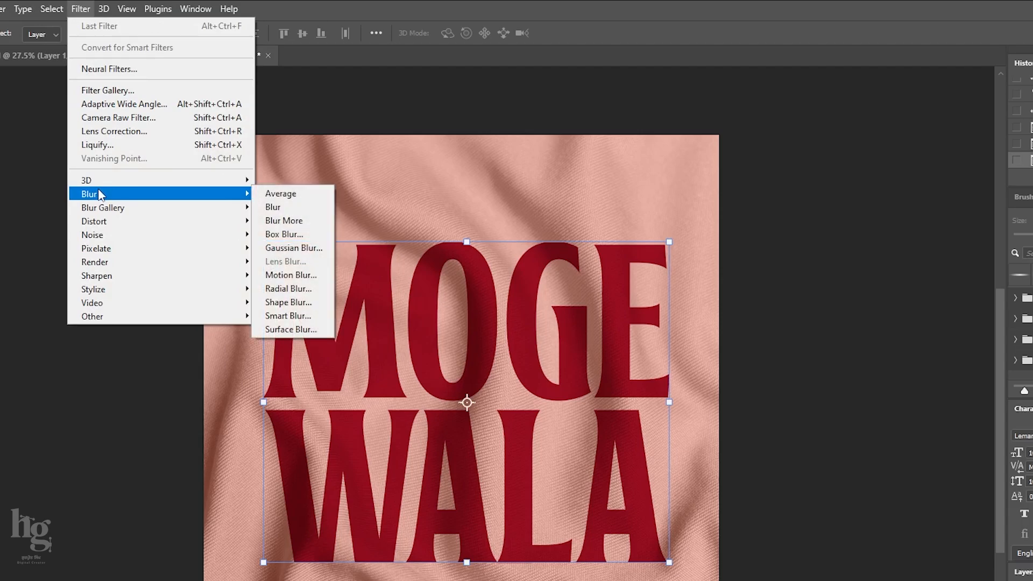
mouse_move(170, 223)
click(284, 220)
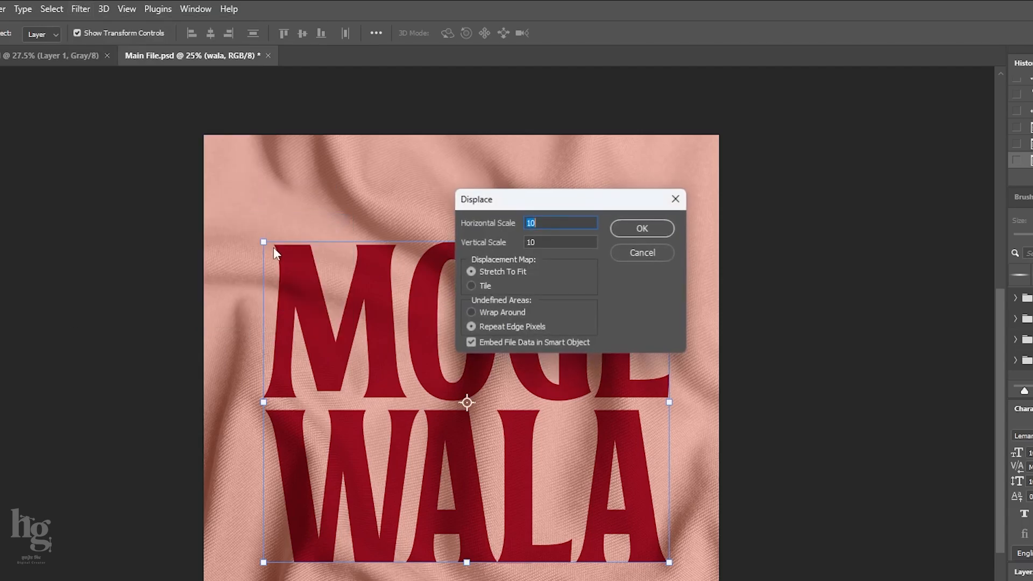
click(636, 226)
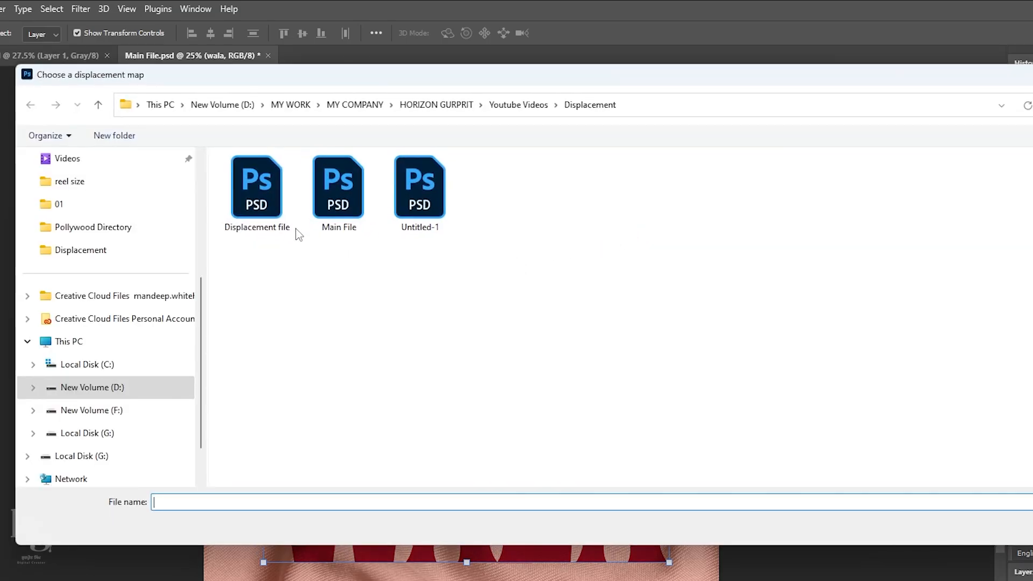
click(267, 195)
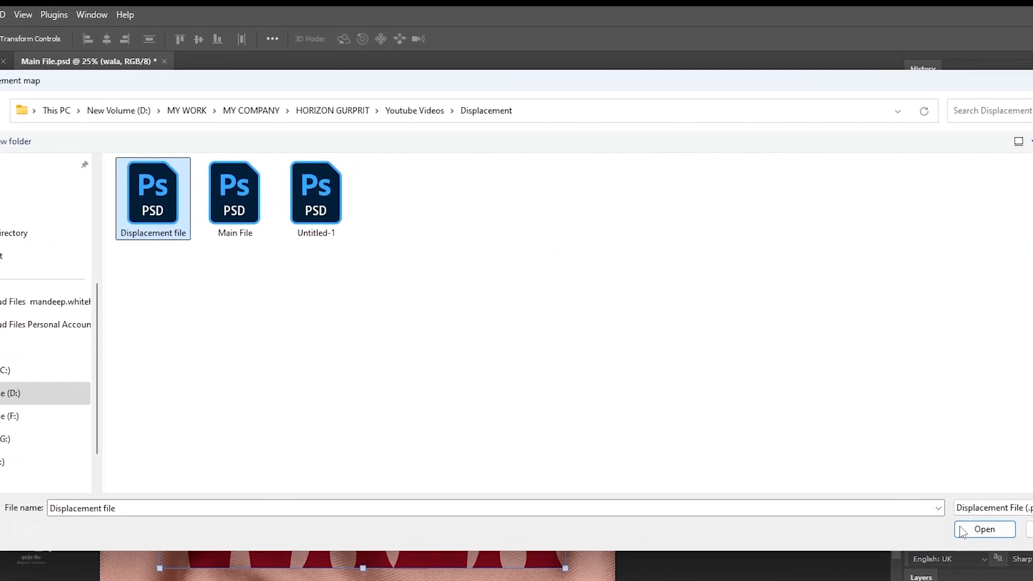
click(984, 529)
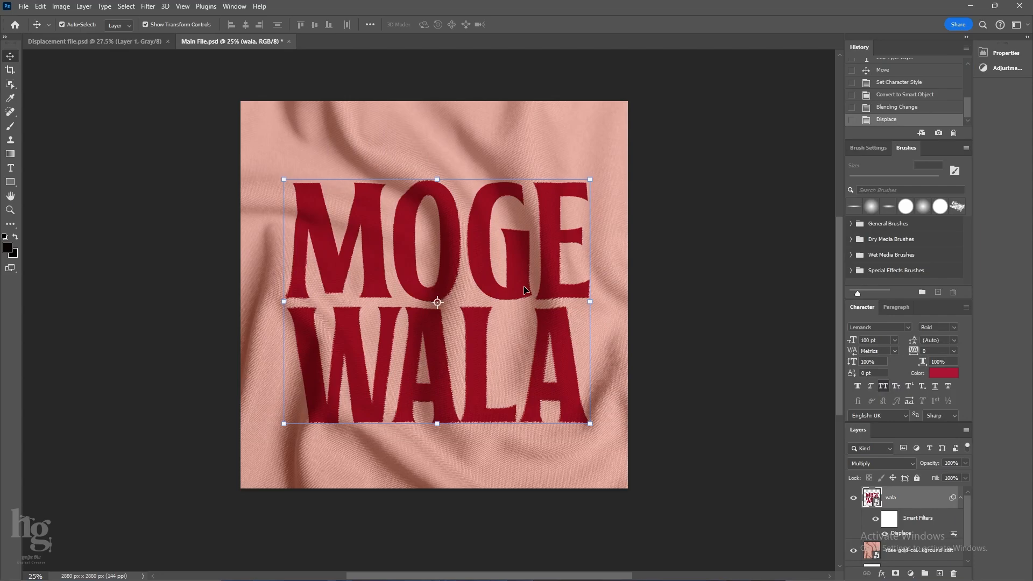
Examine how the lettering follows the fabric folds up close, and undo the Displace filter.
scroll(453, 205, up, 6)
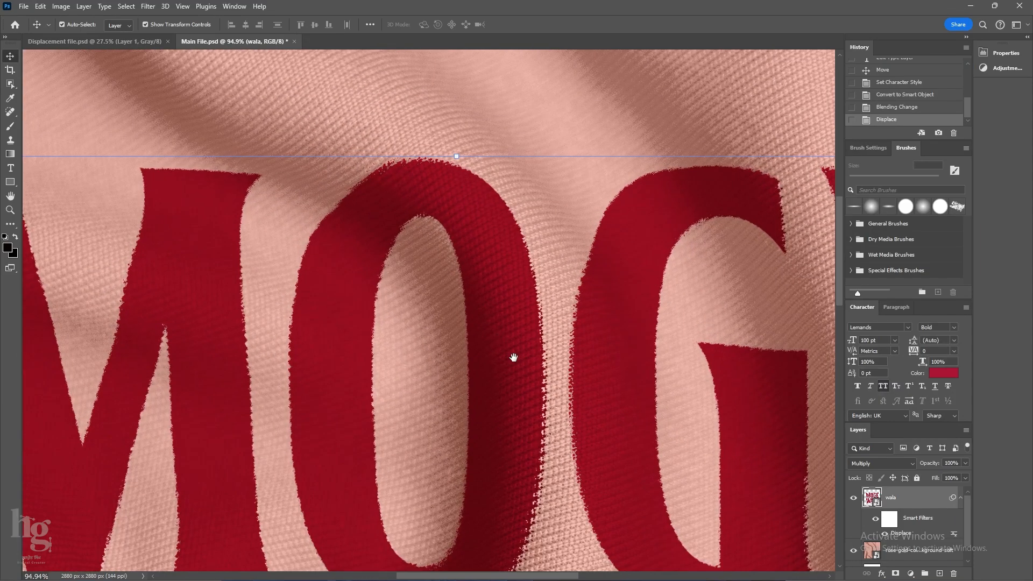
drag(514, 358, 440, 271)
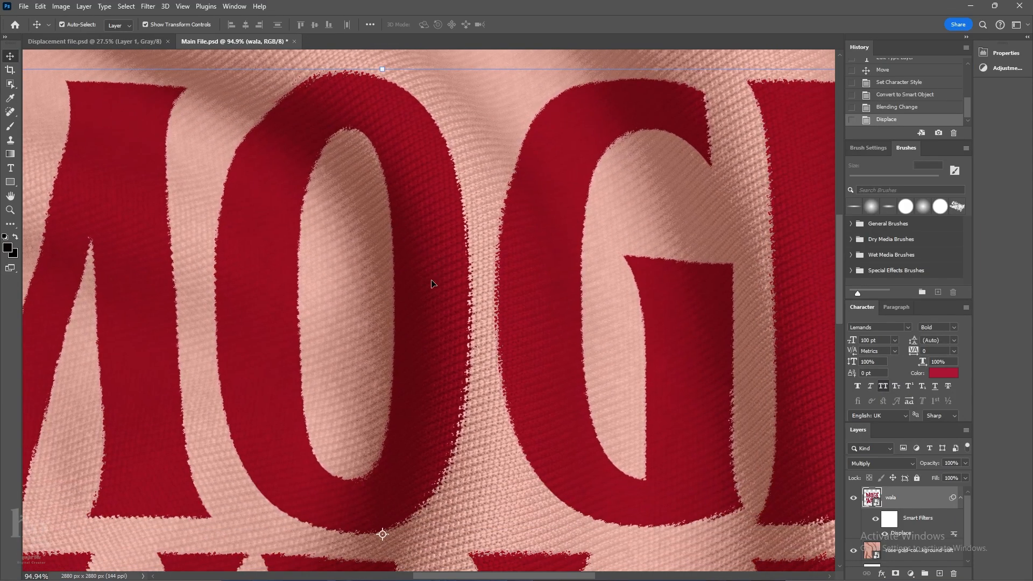
scroll(434, 318, down, 5)
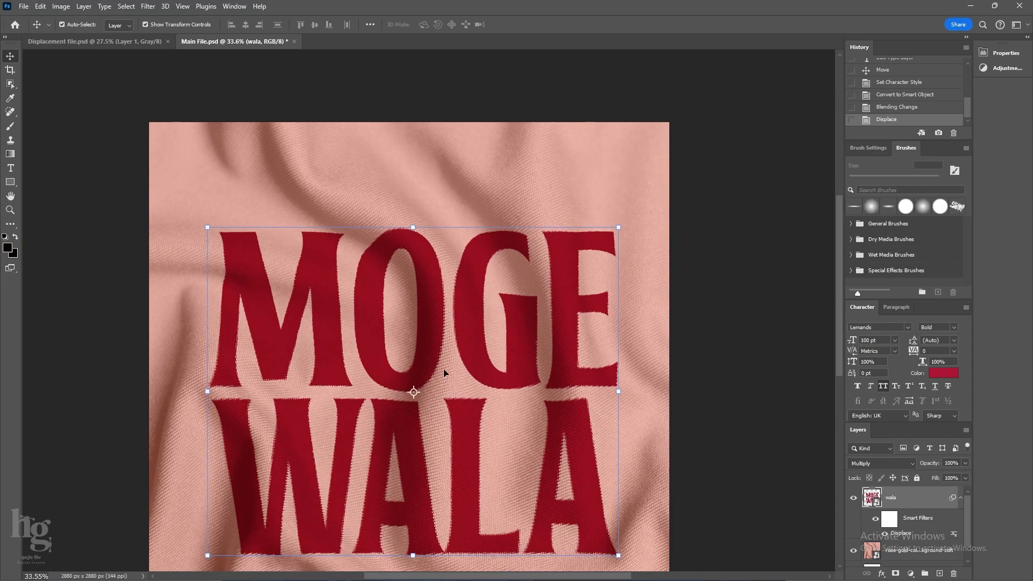
scroll(444, 372, down, 3)
scroll(256, 197, up, 3)
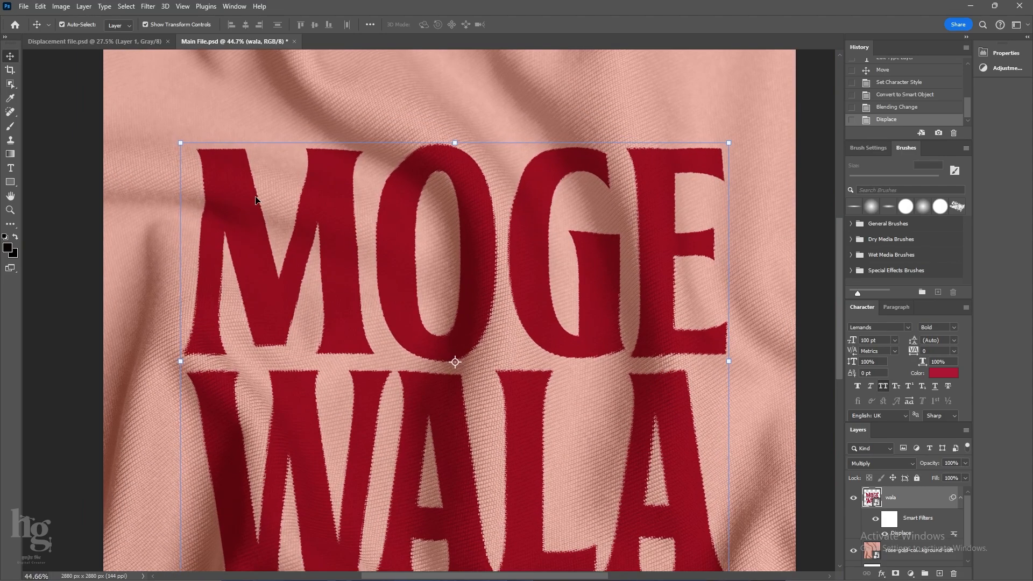
scroll(257, 197, down, 3)
drag(414, 349, 414, 348)
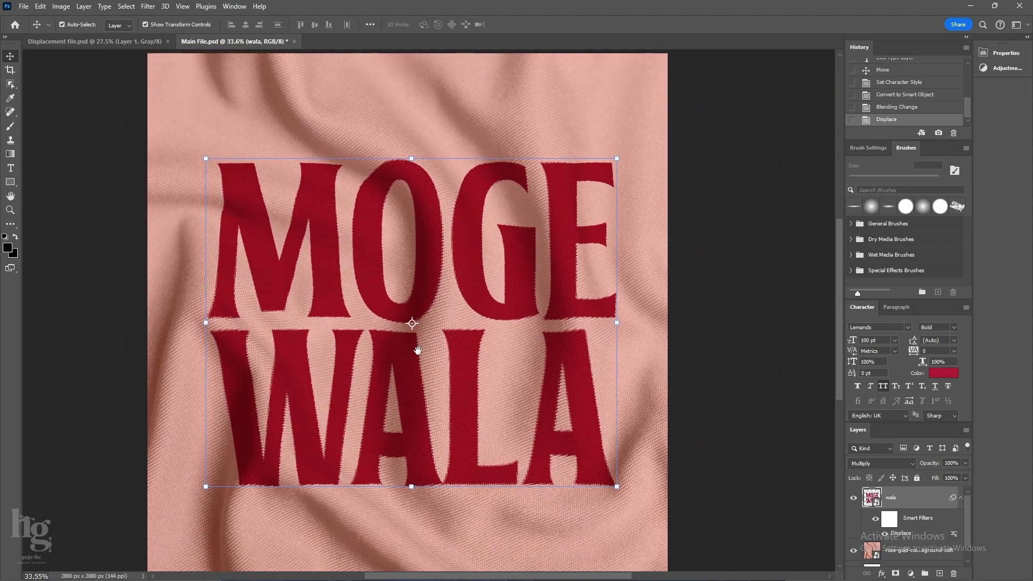
scroll(417, 351, down, 1)
scroll(395, 259, up, 3)
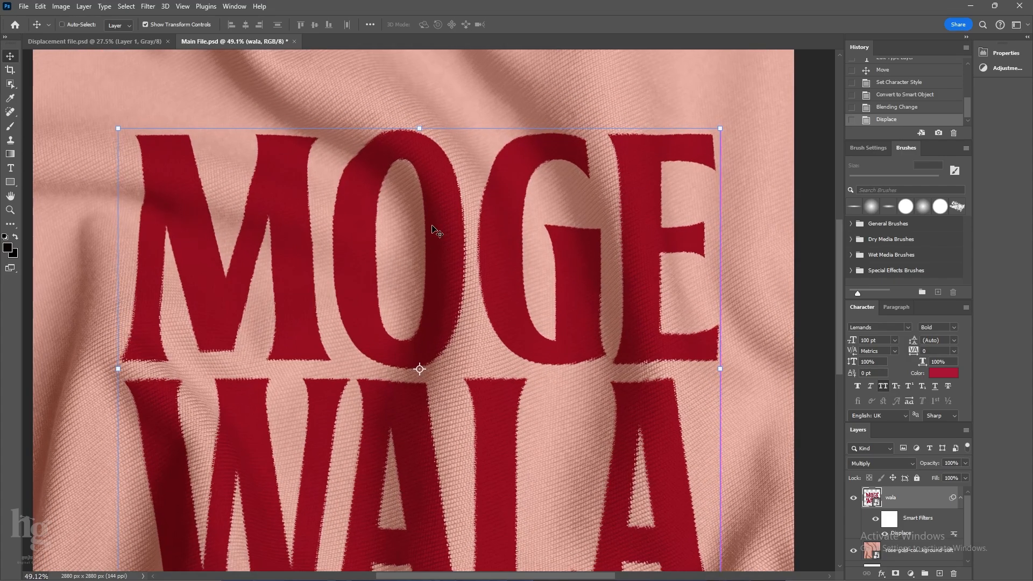
key(ctrl+z)
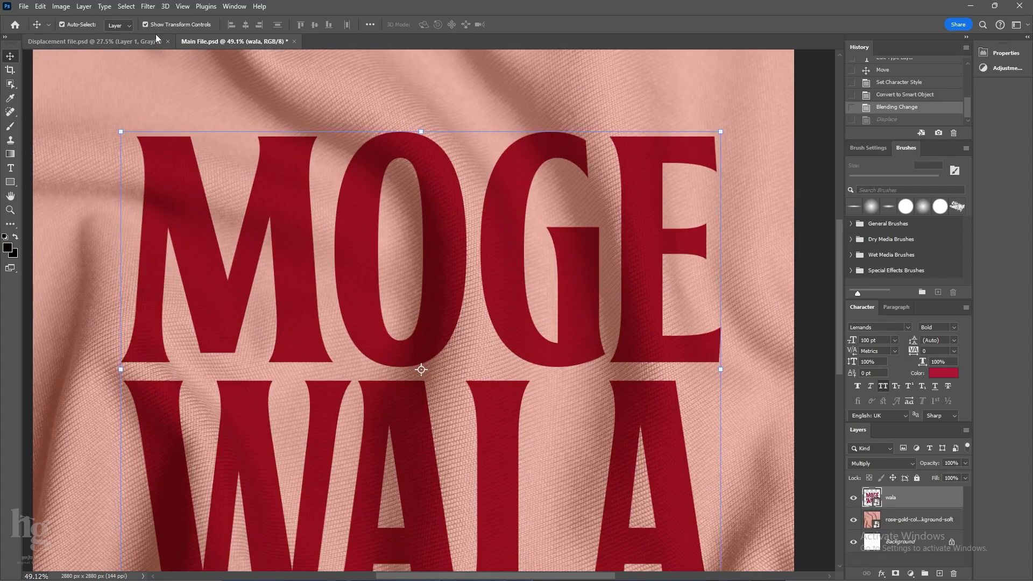
Try the Displace filter on the text at horizontal and vertical scale 15 with Displacement file as the map.
click(148, 7)
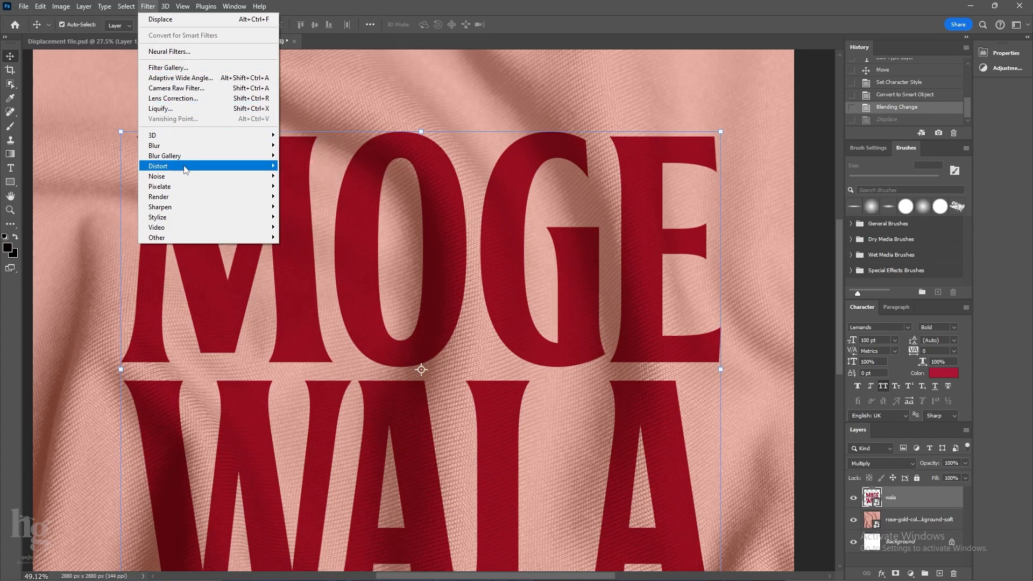
mouse_move(183, 167)
click(296, 166)
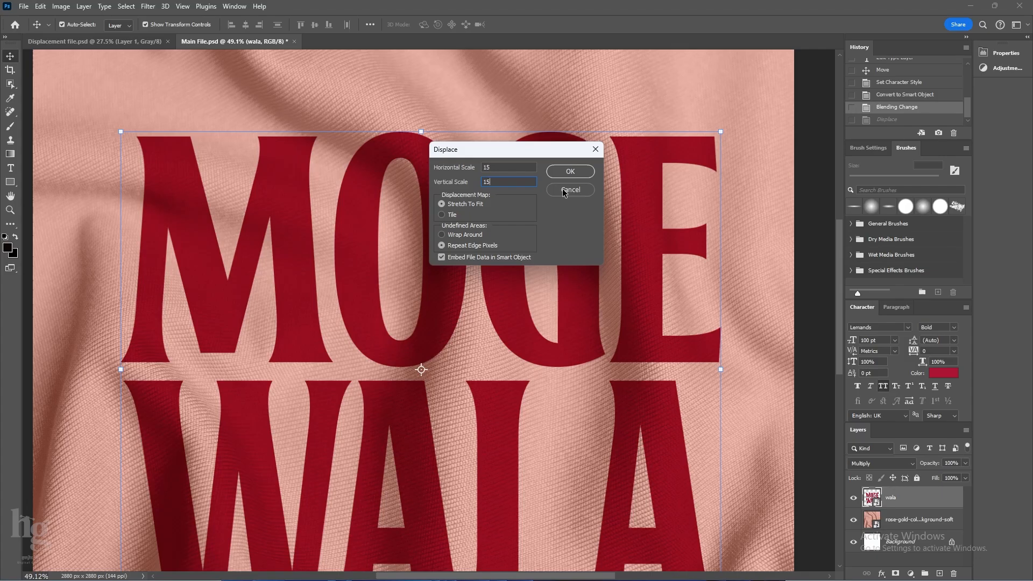
click(569, 172)
click(280, 139)
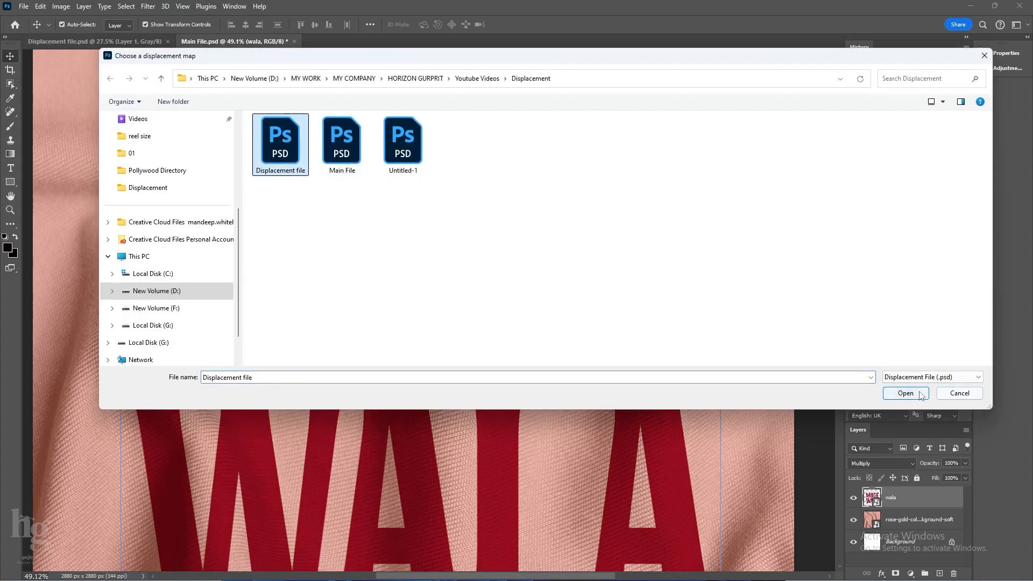
click(849, 392)
Inspect the letter edges of the stronger displacement and undo it.
scroll(395, 147, up, 3)
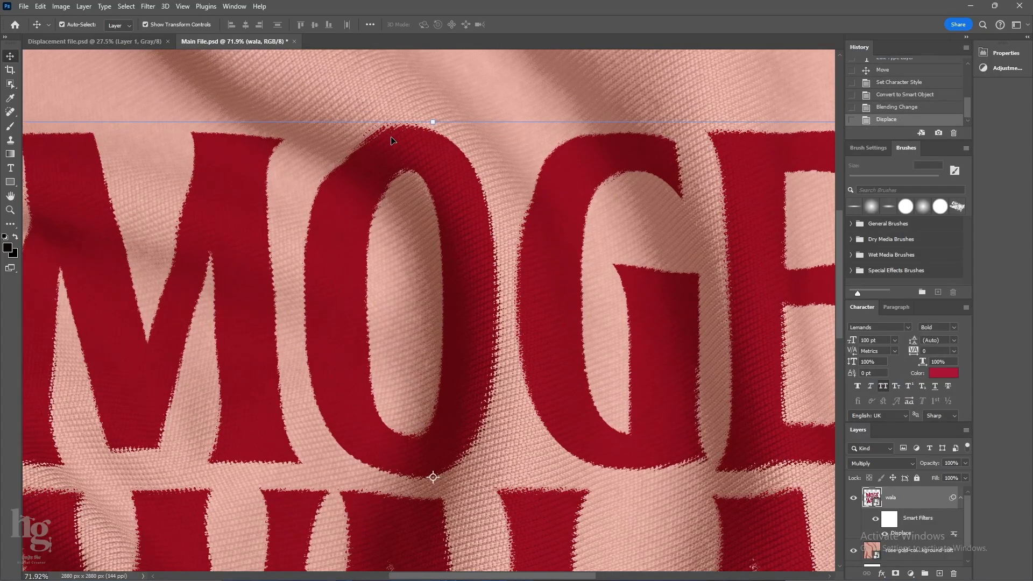
drag(495, 338, 447, 242)
scroll(479, 267, up, 3)
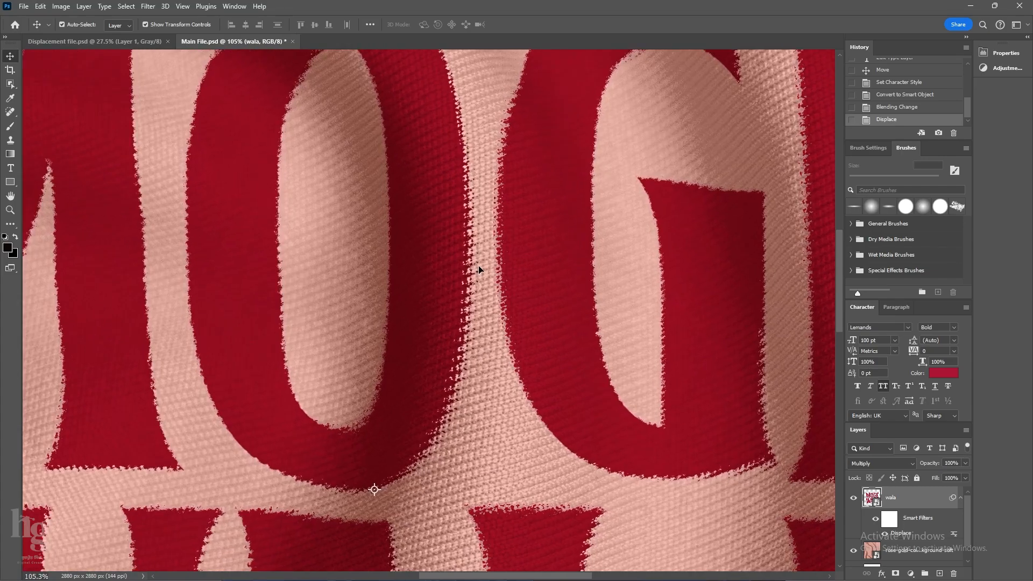
scroll(479, 267, down, 2)
scroll(479, 267, down, 4)
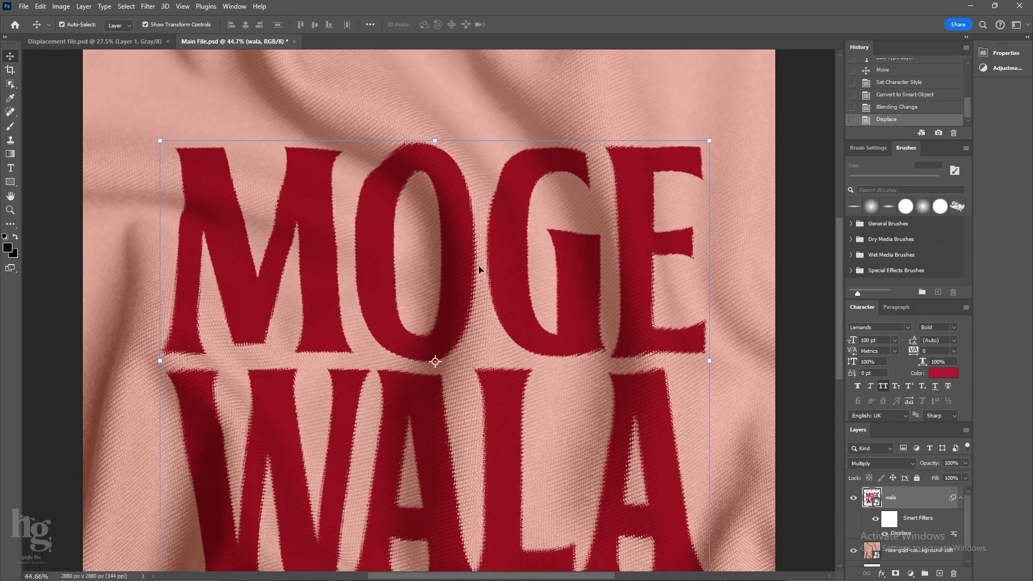
key(ctrl+z)
Reapply the Displace filter to the text smart object with Displacement file as the displacement map.
scroll(462, 261, up, 3)
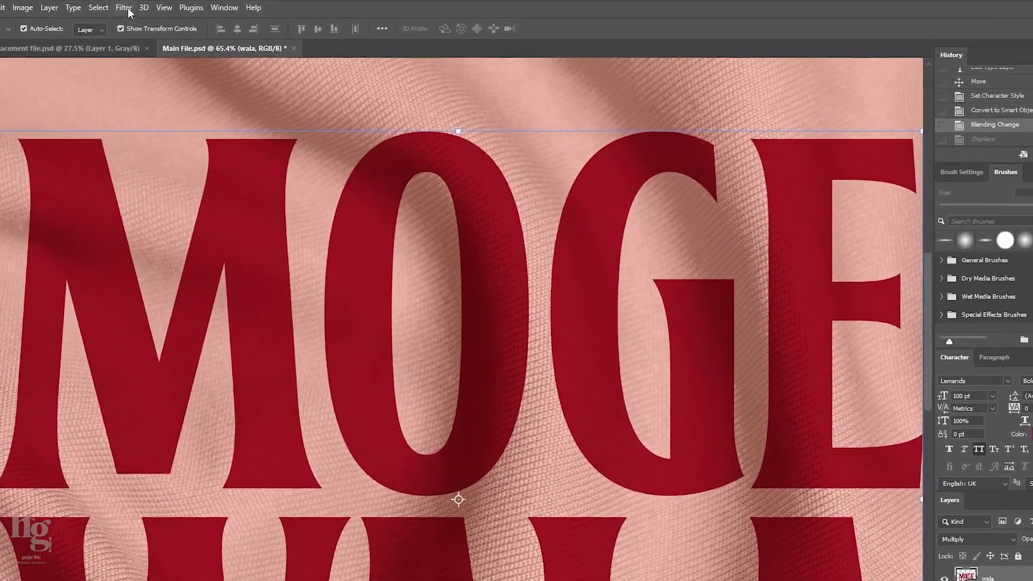
click(148, 6)
click(297, 231)
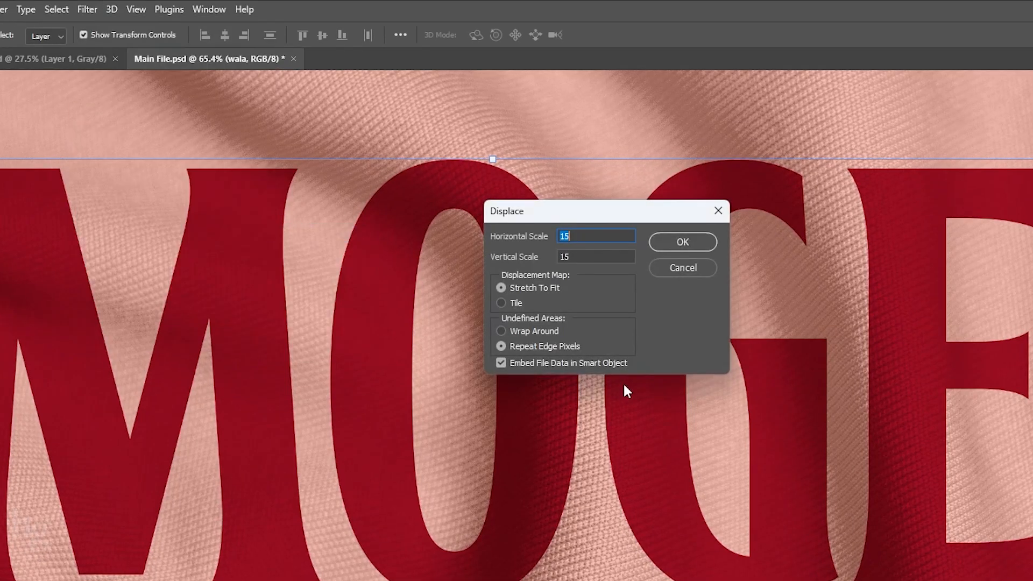
click(683, 241)
click(272, 199)
double_click(272, 199)
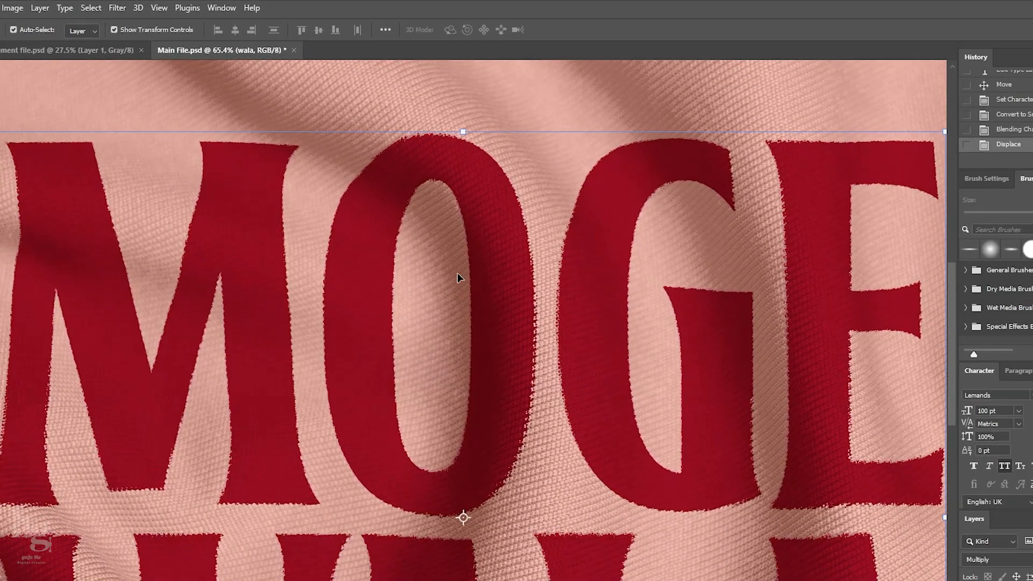
Check the displaced lettering and move the Layers panel into its own column beside the History panel.
scroll(489, 417, down, 3)
scroll(383, 262, up, 5)
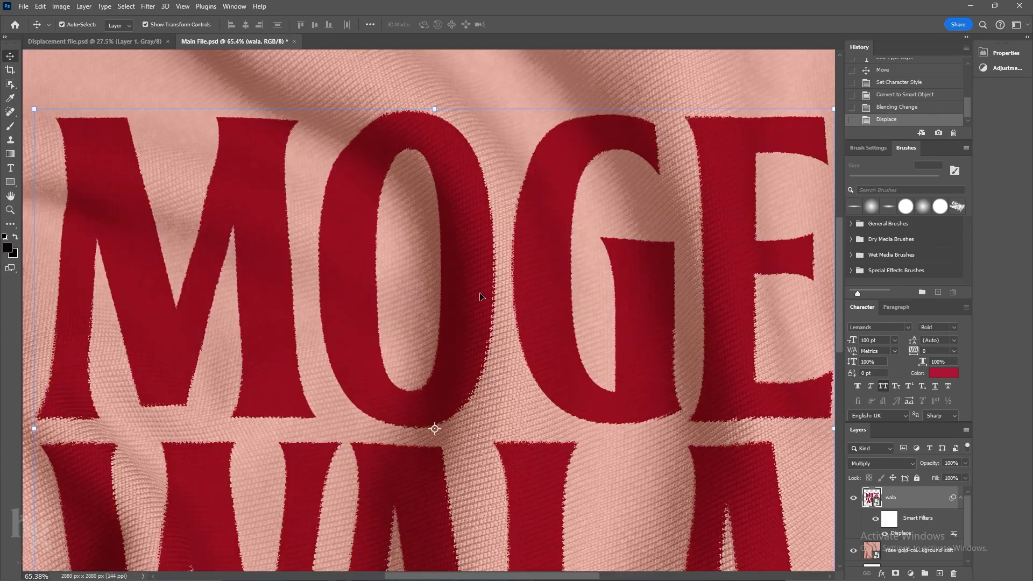
scroll(434, 296, down, 5)
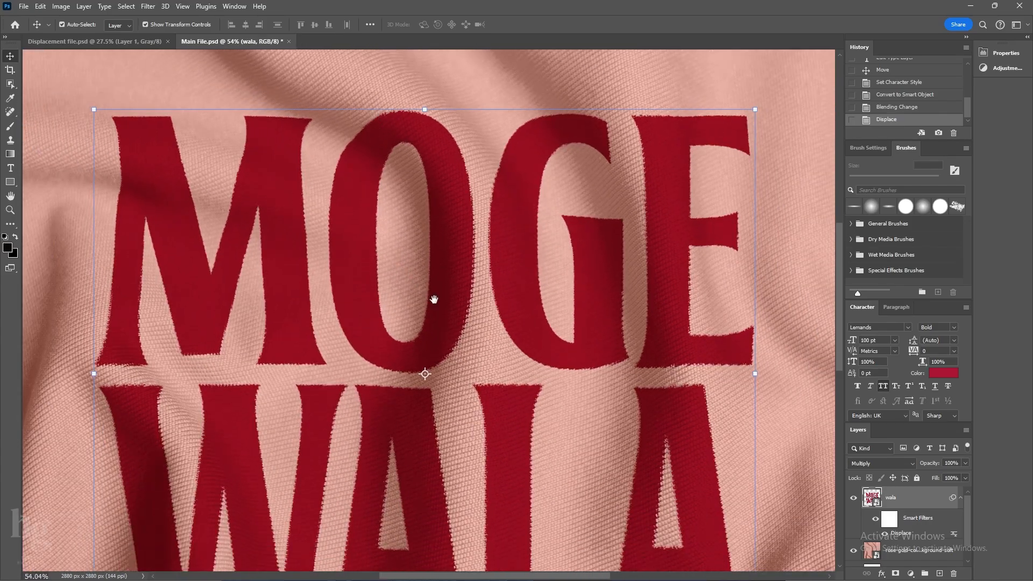
scroll(384, 262, down, 3)
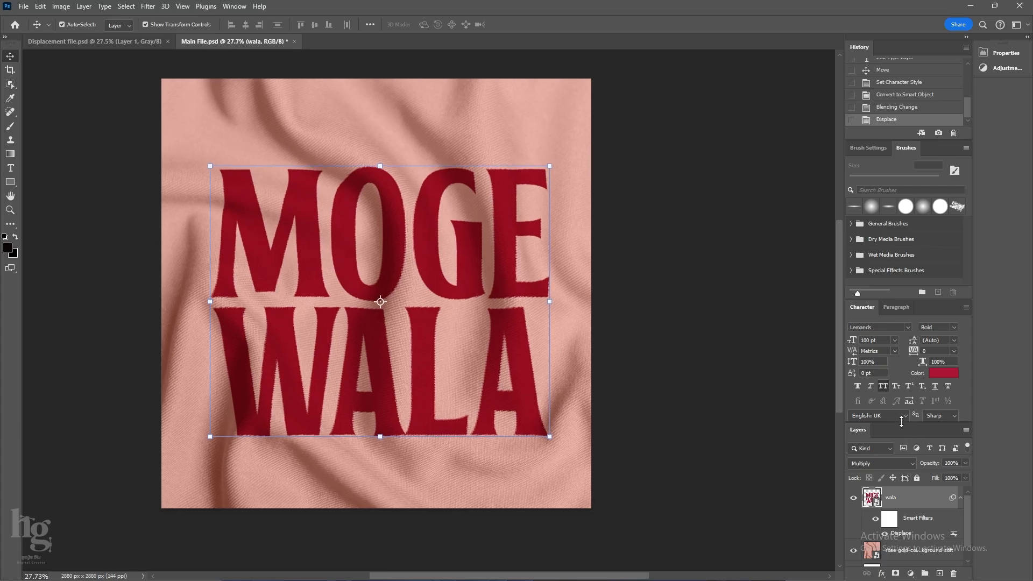
drag(902, 422, 906, 334)
drag(921, 407, 843, 87)
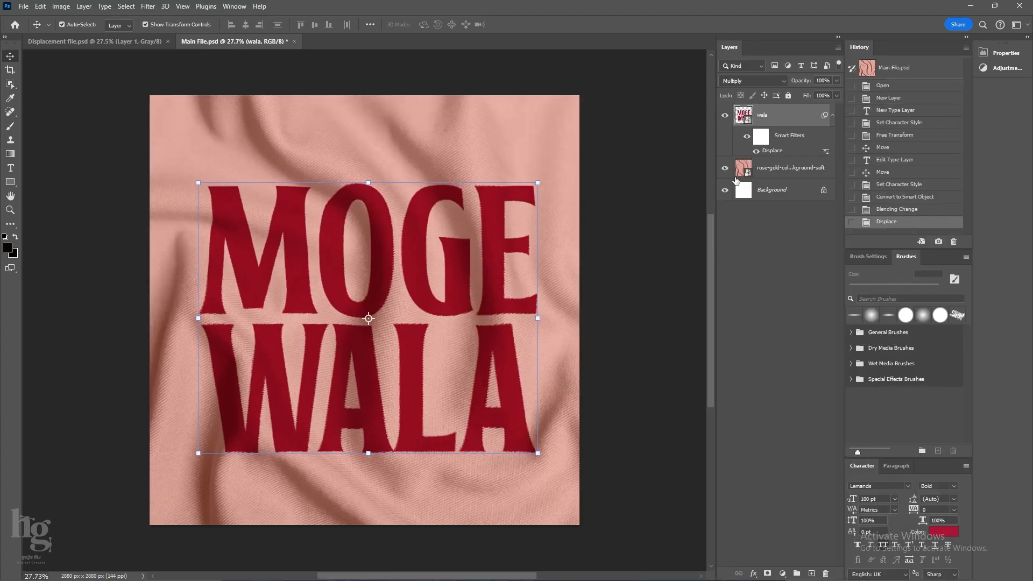
Rename the wala text layer as highlightes.
scroll(372, 260, up, 4)
click(701, 281)
scroll(491, 213, down, 3)
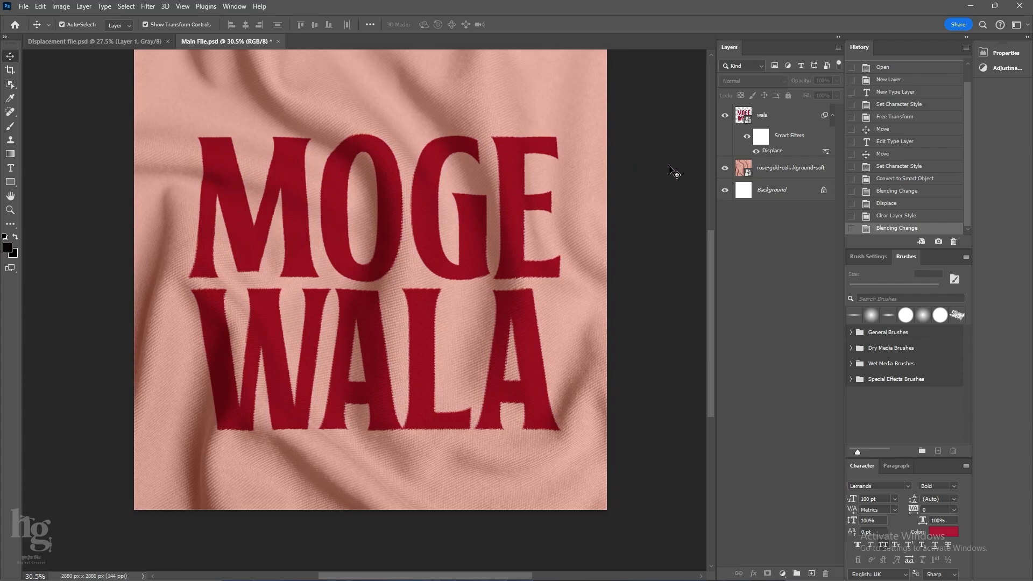
double_click(762, 115)
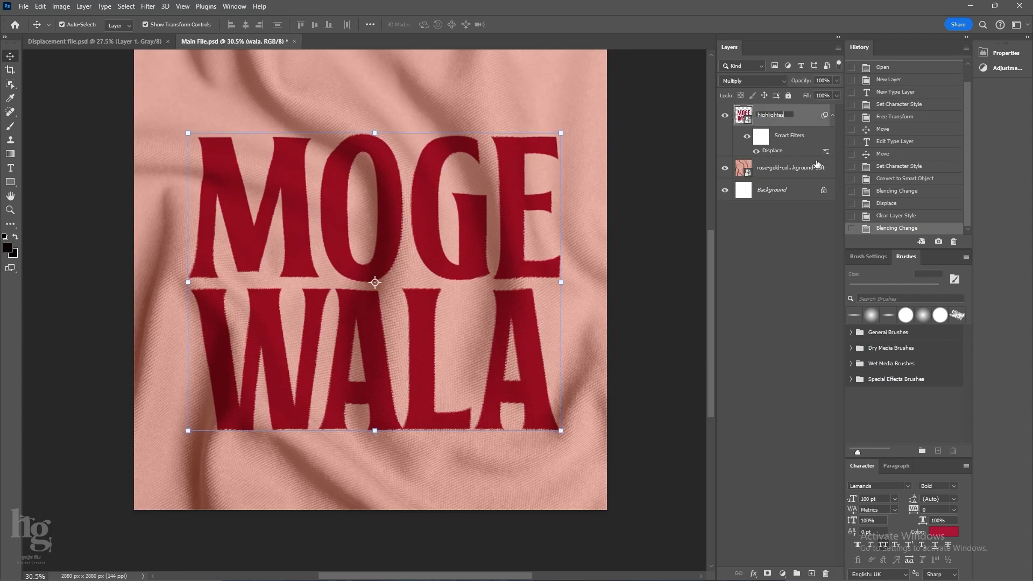
click(795, 301)
In the highlightes layer's blending options, split the Underlying Layer white Blend If slider to 165 / 246 and inspect the fabric texture in the letters.
double_click(807, 115)
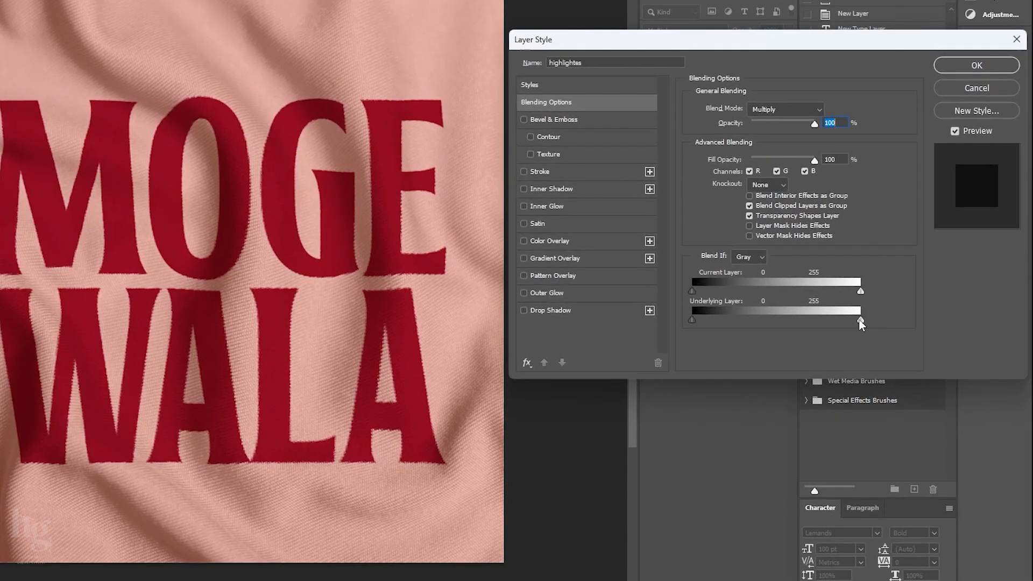
mouse_move(820, 318)
mouse_down()
mouse_move(802, 318)
mouse_move(860, 318)
mouse_move(805, 318)
mouse_up()
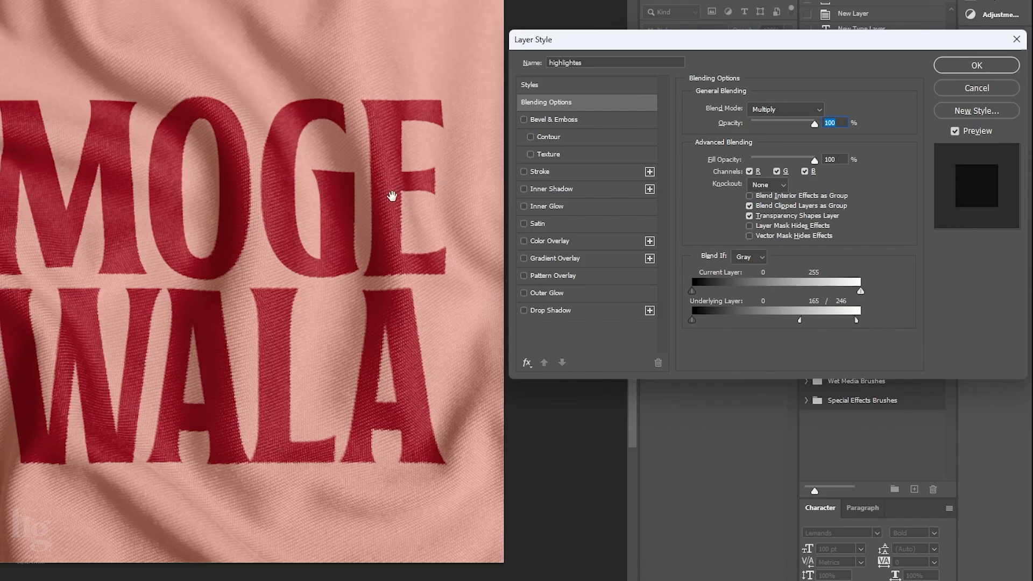
drag(393, 168, 456, 239)
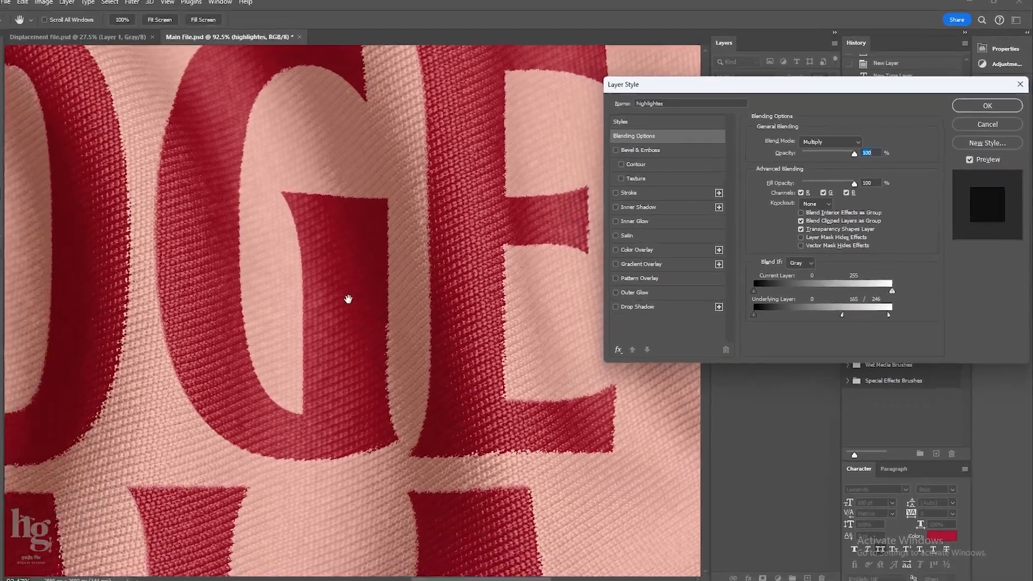
key(Return)
drag(359, 298, 319, 309)
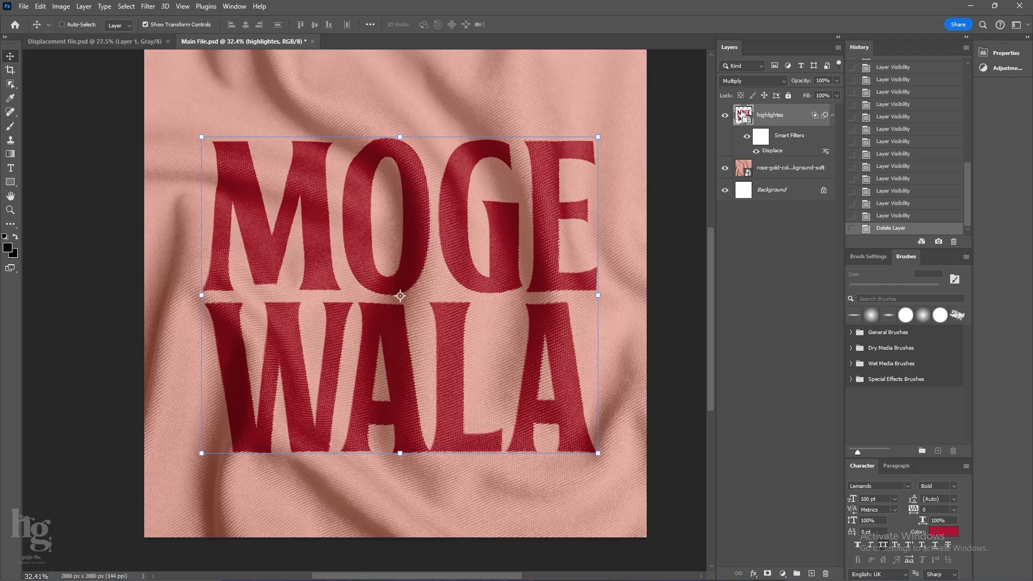
Load the highlightes lettering as a selection and create a group masked to it, with a new empty layer moved inside.
ctrl+click(741, 117)
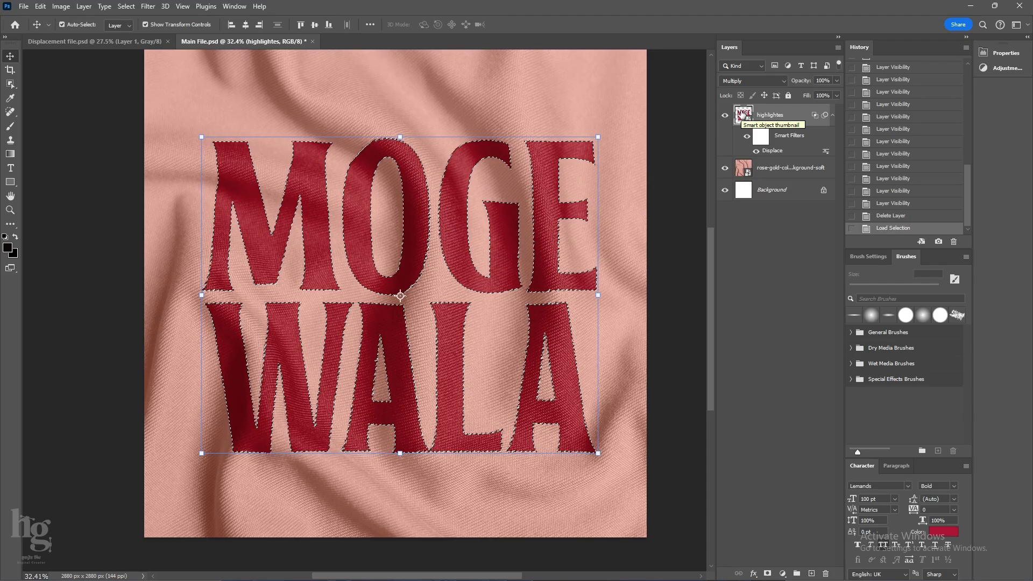
click(812, 574)
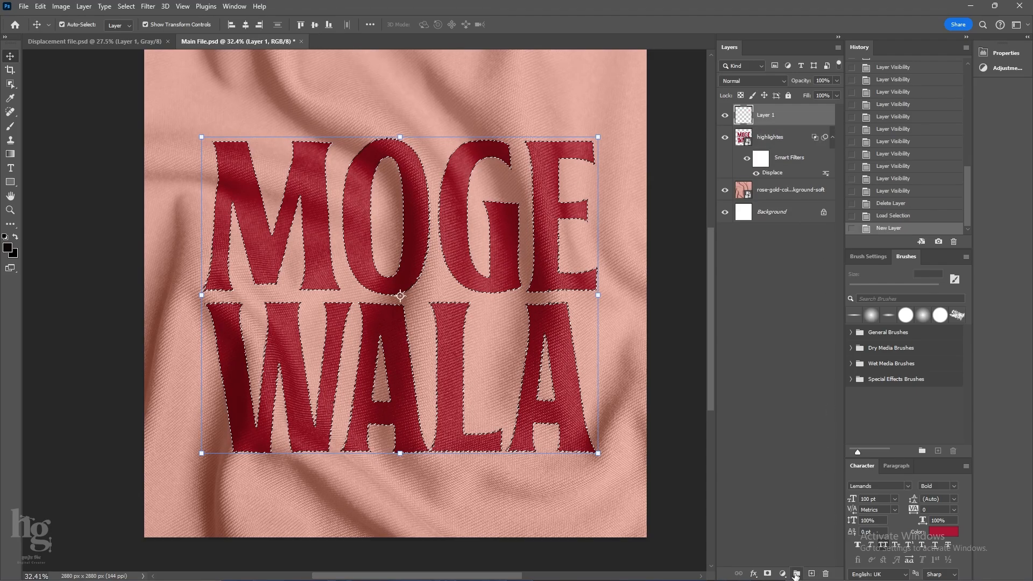
click(797, 574)
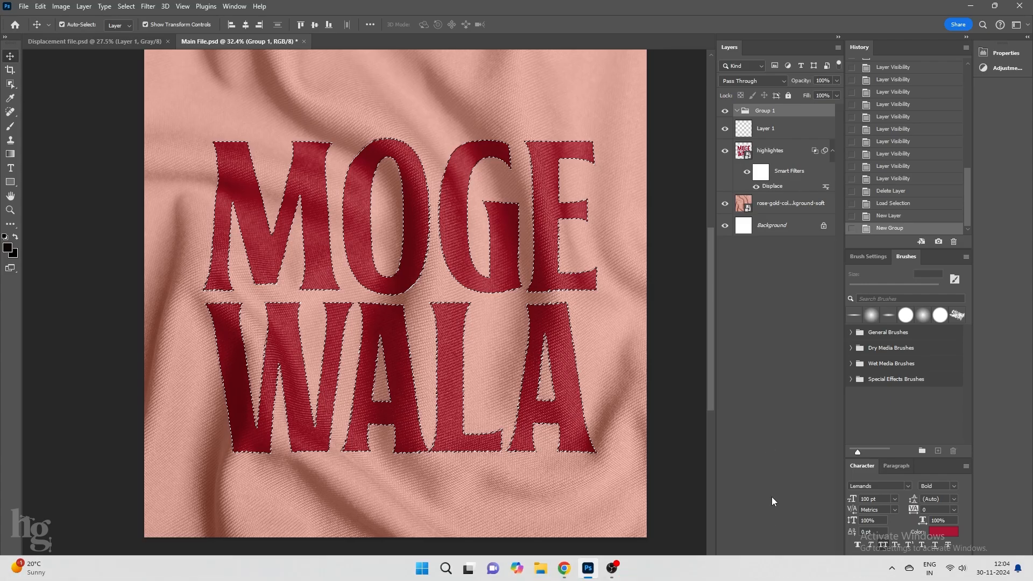
click(769, 574)
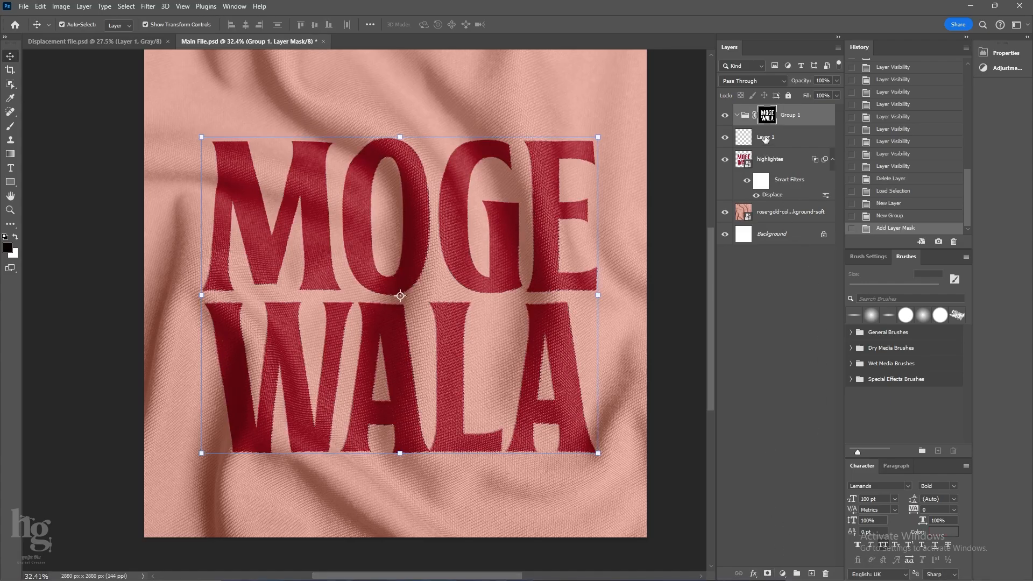
click(766, 139)
key(ctrl+])
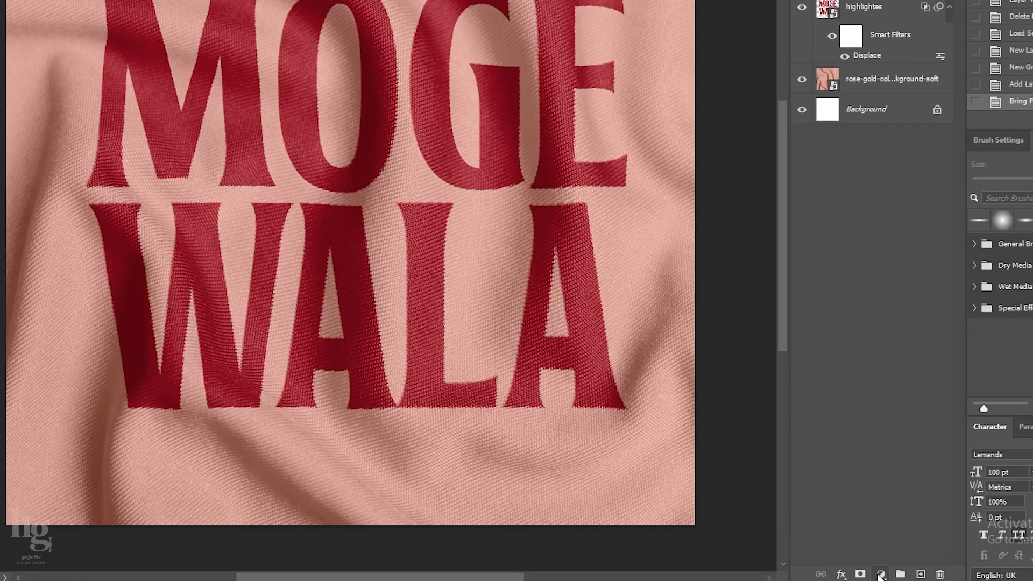
Add a Brightness/Contrast adjustment inside the group with brightness -72 and set its blend mode to Luminosity.
click(881, 575)
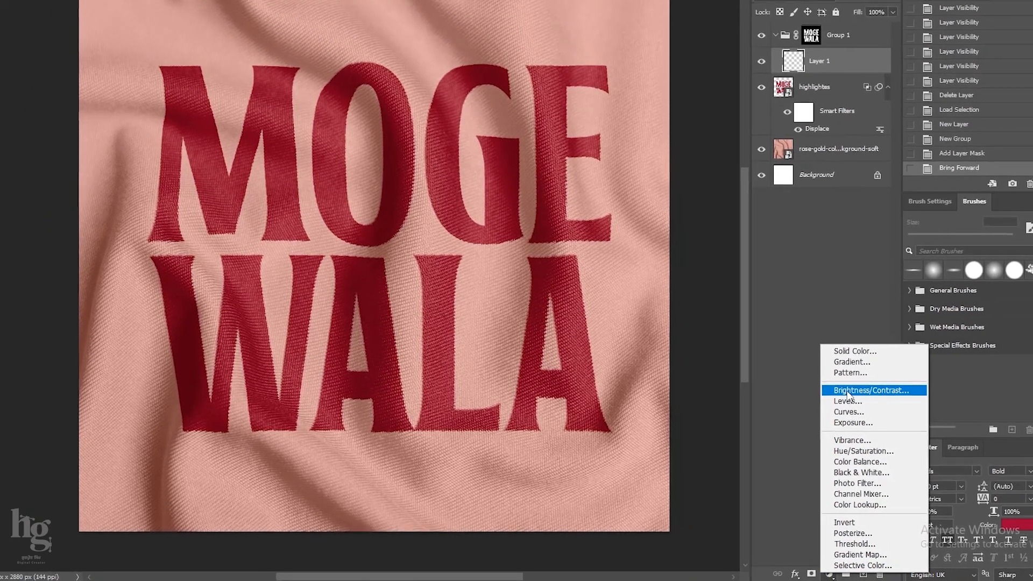
click(914, 360)
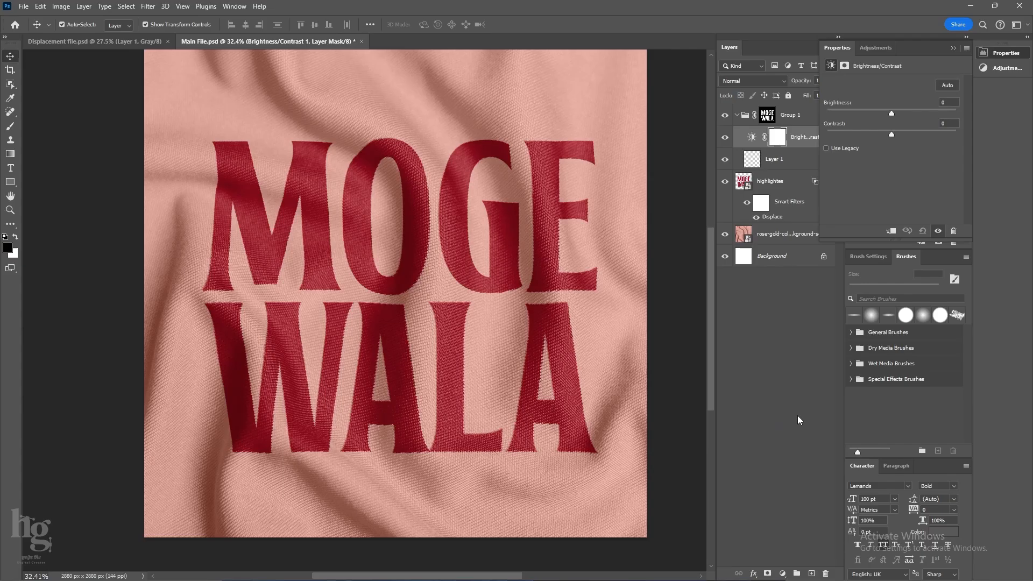
drag(892, 113, 860, 116)
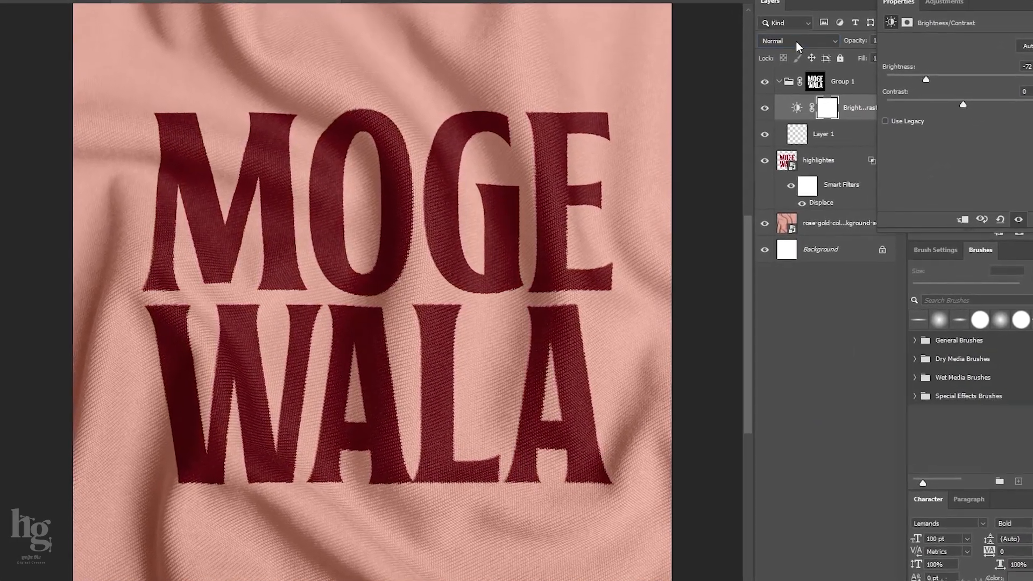
click(753, 80)
click(780, 397)
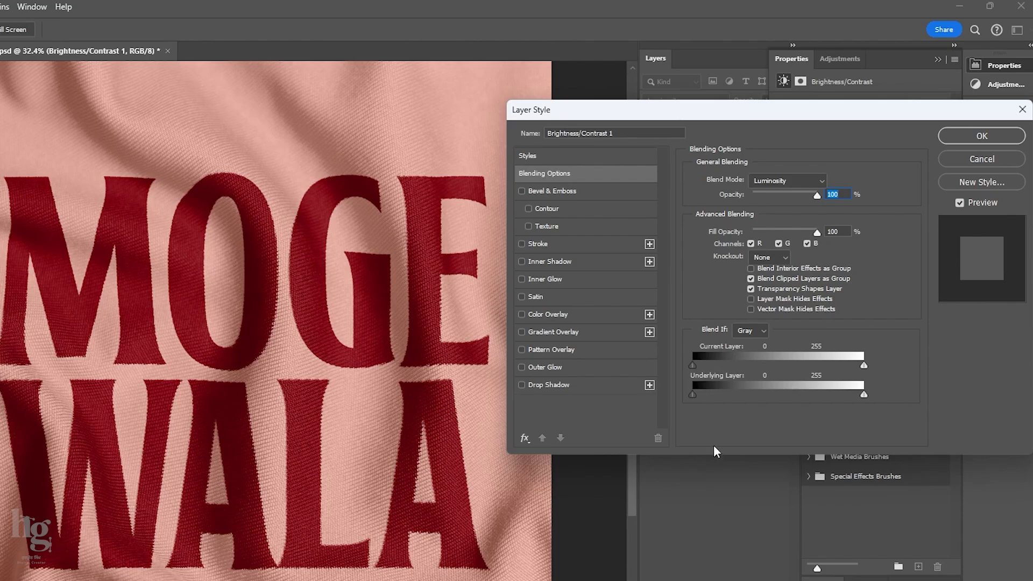
Split the Underlying Layer white Blend If slider of the Brightness/Contrast adjustment to 48 / 157.
key(alt)
drag(817, 387, 728, 398)
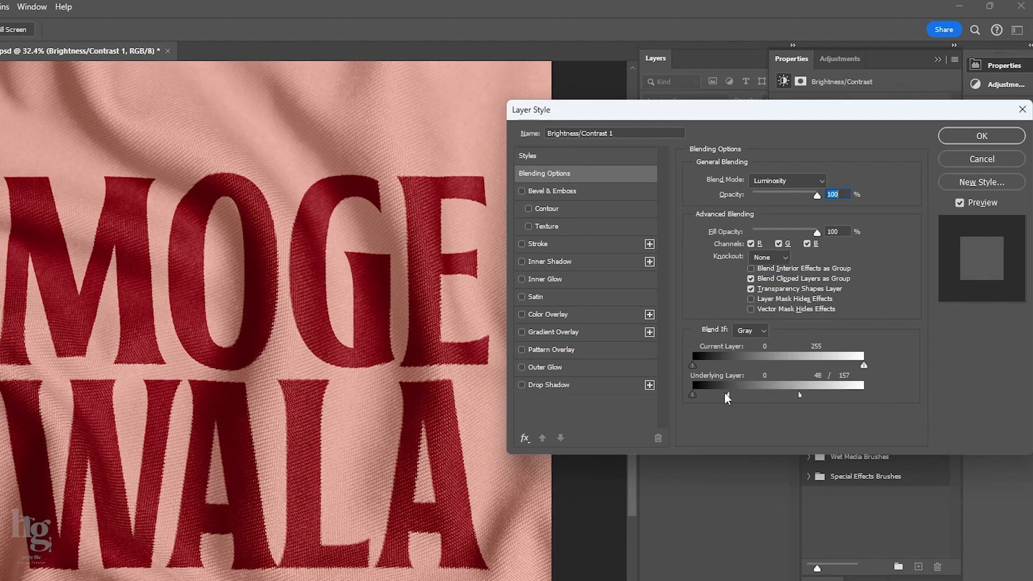
click(951, 137)
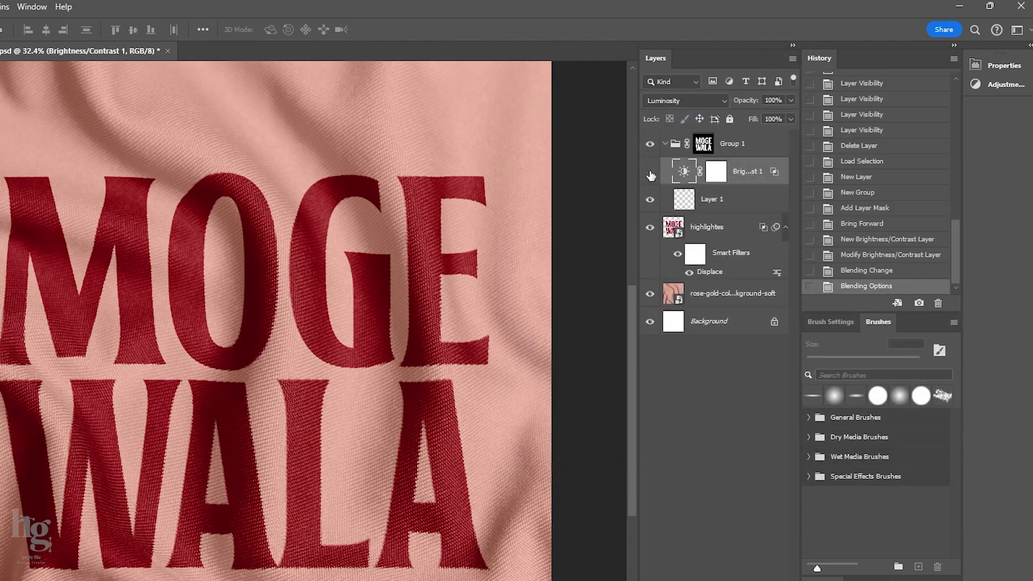
Compare the lettering with and without the Brightness/Contrast adjustment.
click(651, 174)
click(651, 173)
click(650, 174)
click(650, 174)
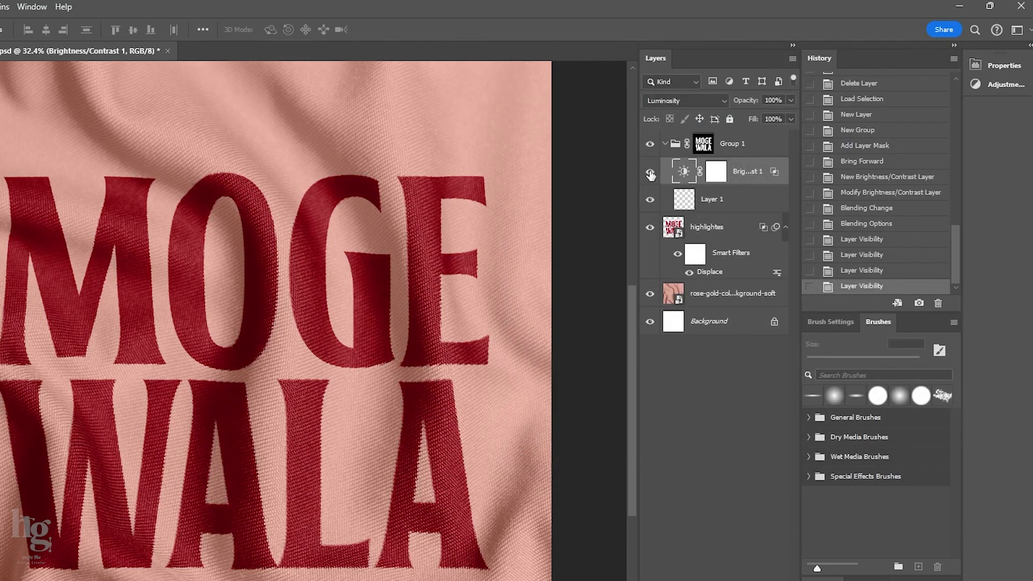
click(650, 173)
click(650, 173)
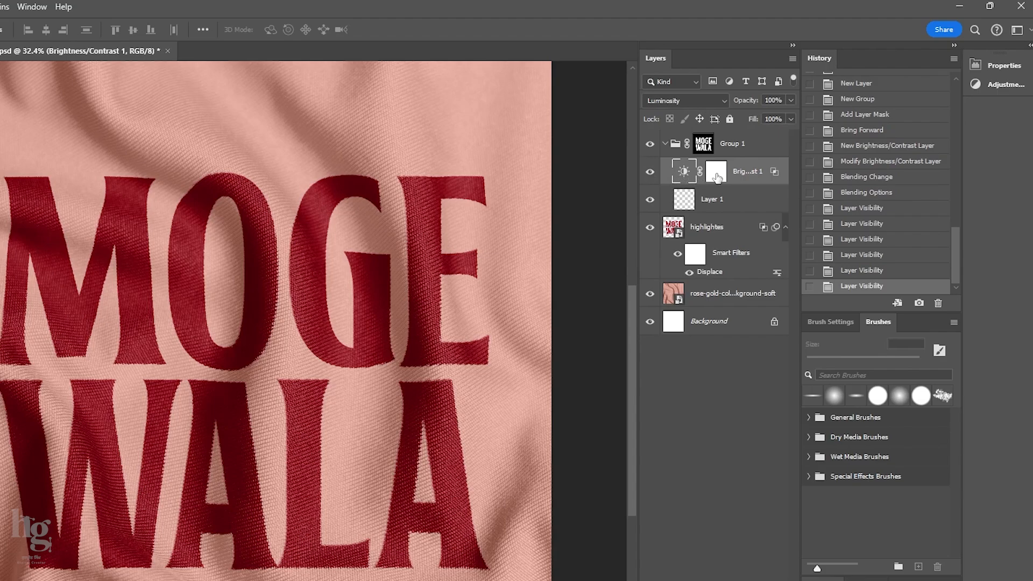
Target the Brightness/Contrast layer mask and set up a Soft Round brush at 125 px with 0% hardness.
click(716, 173)
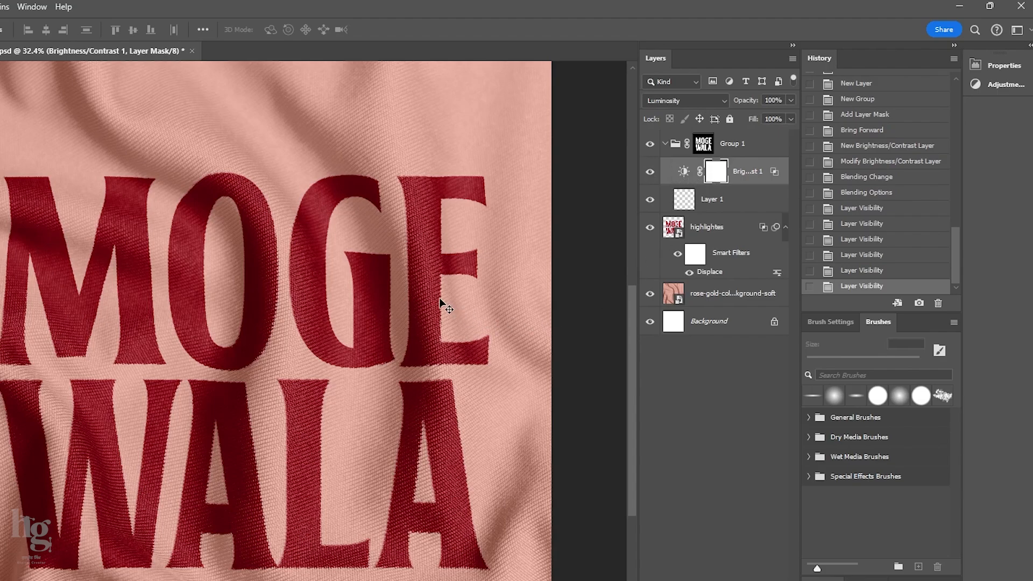
key(b)
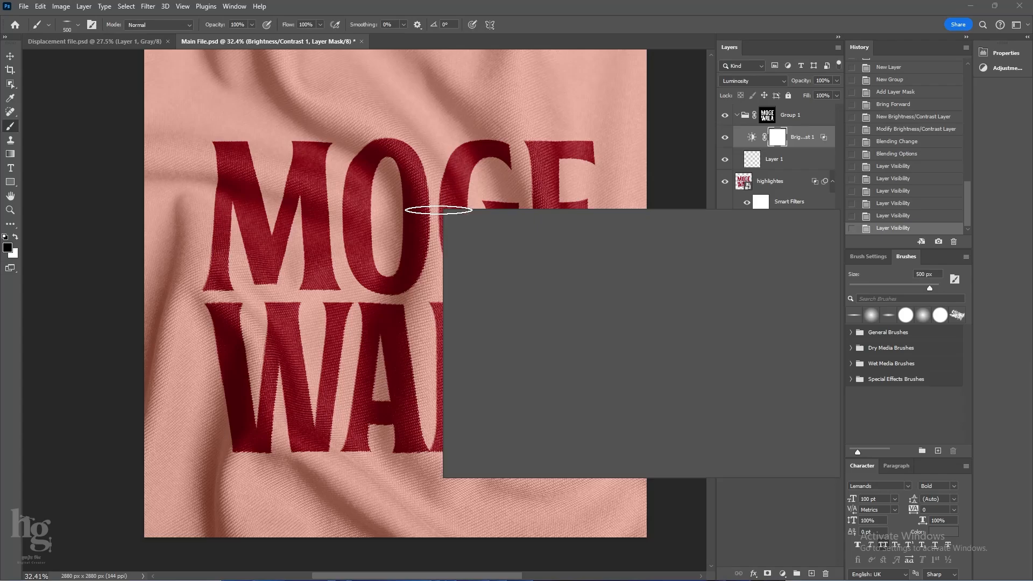
click(488, 334)
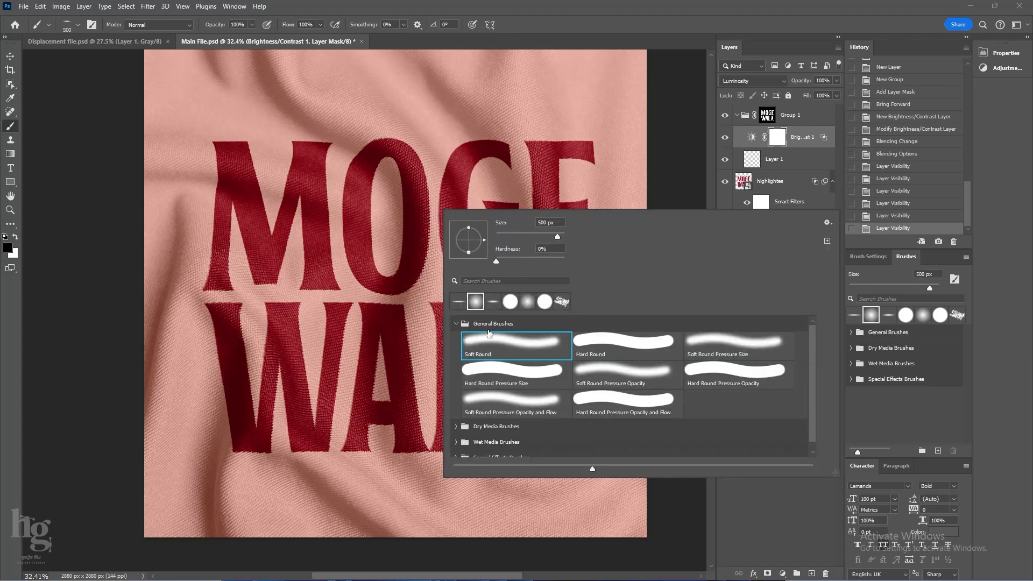
drag(523, 236, 521, 235)
click(437, 156)
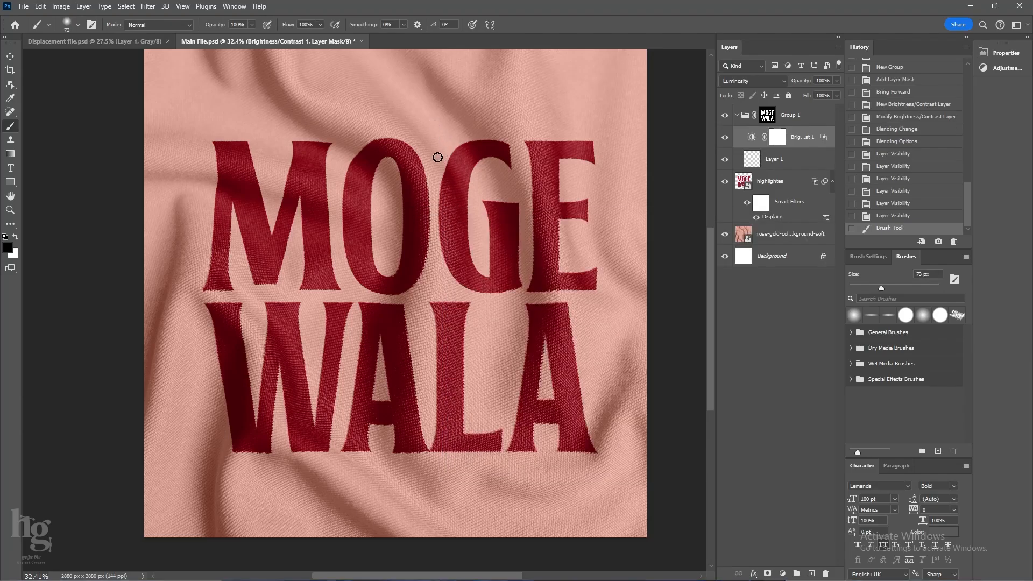
key(bracketright)
key(bracketright)
key(bracketright)
key(bracketright)
right_click(439, 210)
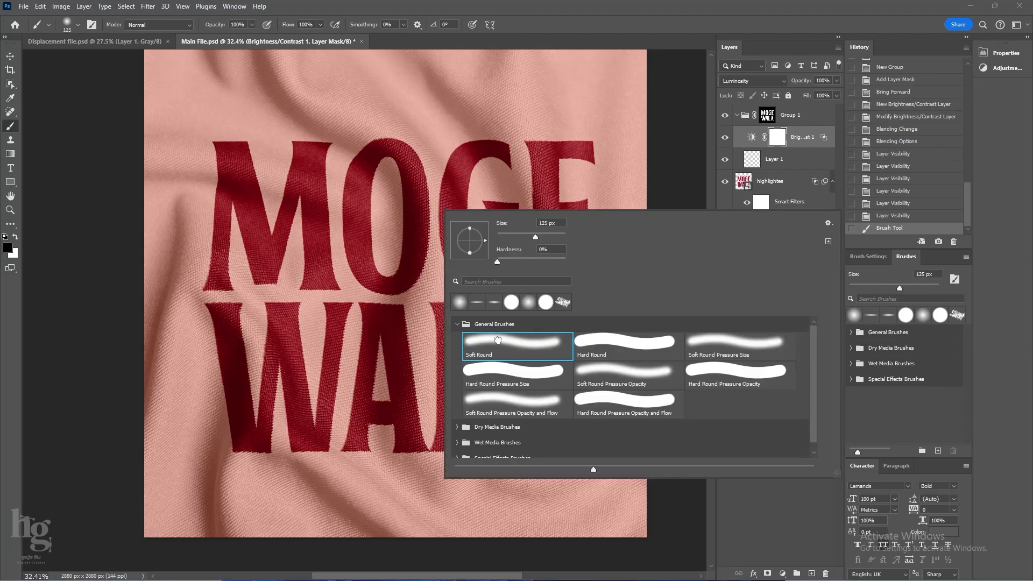
click(497, 340)
Try painting black on the adjustment mask over the G at 100% flow and undo the strokes.
click(463, 144)
key(bracketright)
key(bracketright)
scroll(441, 222, up, 6)
key(bracketleft)
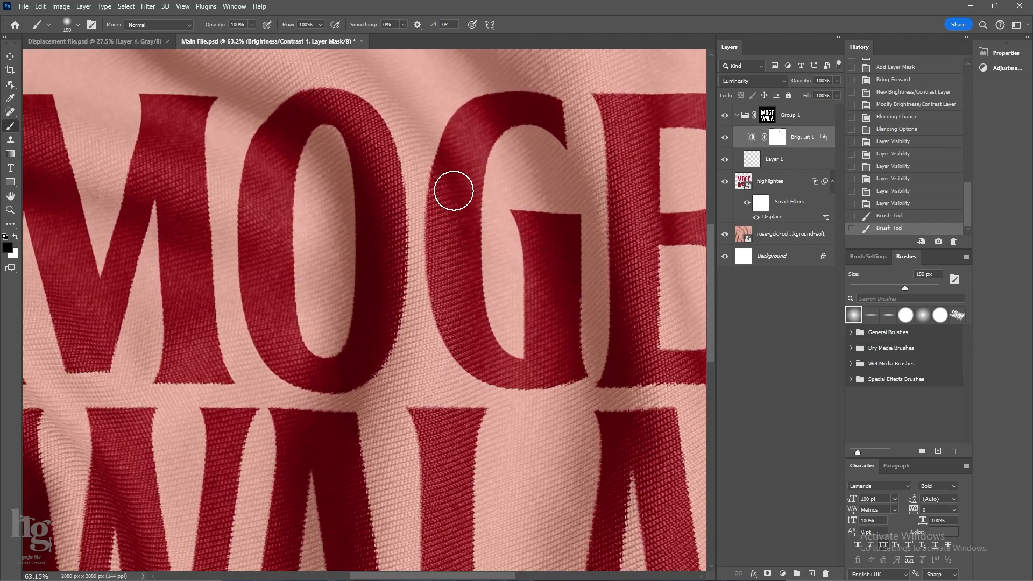
key(bracketleft)
click(725, 138)
click(726, 137)
drag(461, 129, 454, 94)
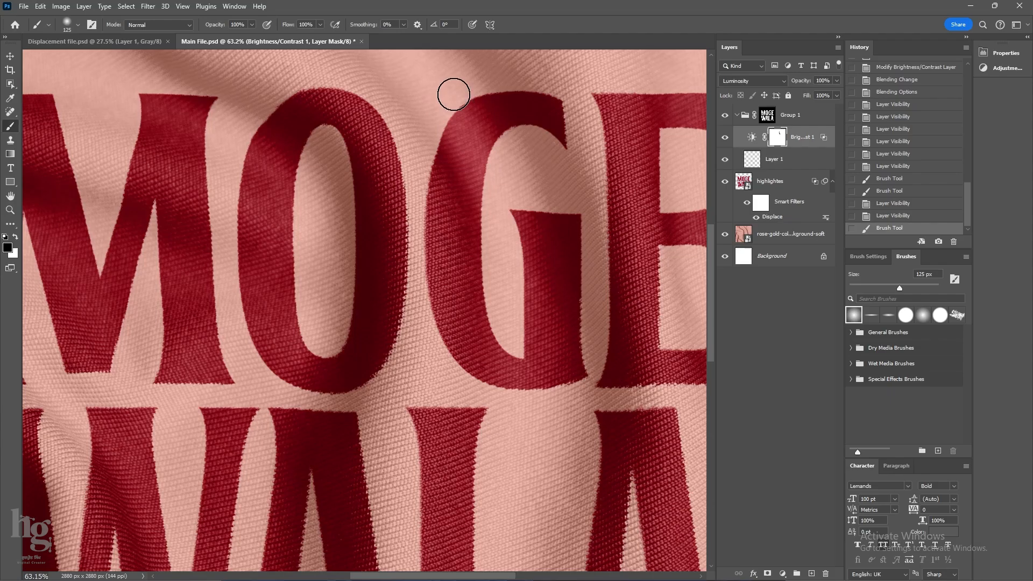
scroll(445, 230, down, 5)
key(ctrl+z)
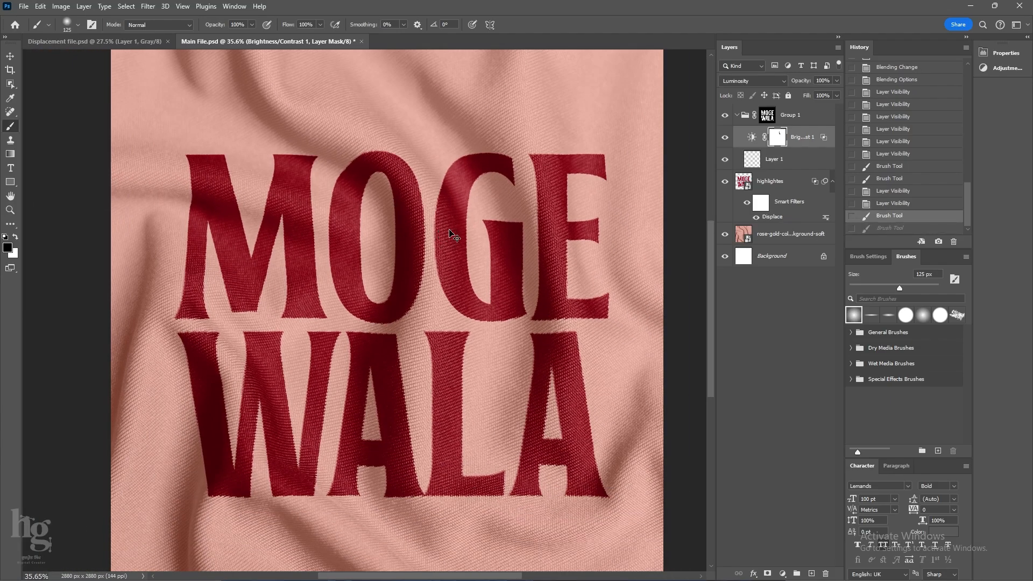
key(ctrl+z)
Set the brush flow to 13% and paint the adjustment mask black over the lit folds of the G and E with a 150–200 px brush.
drag(284, 28, 257, 20)
scroll(473, 196, up, 2)
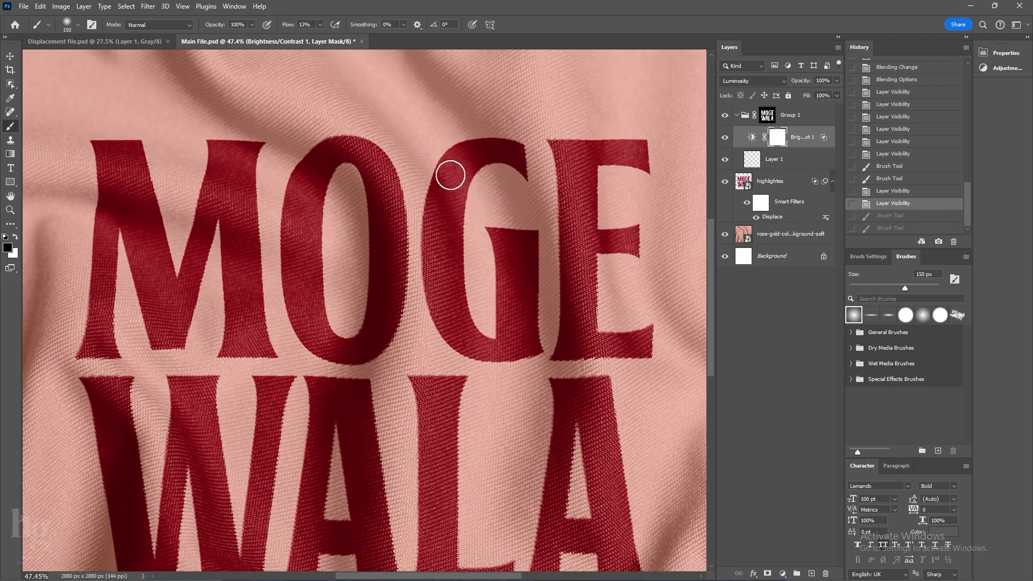
key(bracketright)
drag(452, 173, 415, 272)
scroll(391, 145, down, 1)
drag(544, 172, 557, 239)
key(bracketright)
key(bracketright)
drag(553, 194, 565, 269)
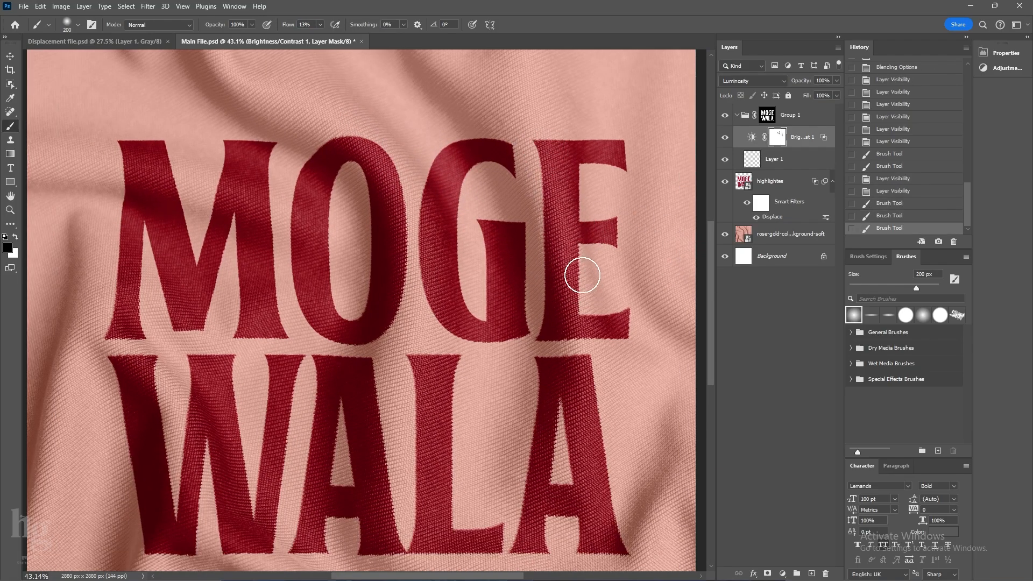
drag(506, 253, 492, 341)
key(bracketleft)
key(bracketleft)
mouse_move(428, 248)
mouse_down()
mouse_move(446, 305)
mouse_move(563, 295)
mouse_up()
key(bracketright)
scroll(434, 210, down, 2)
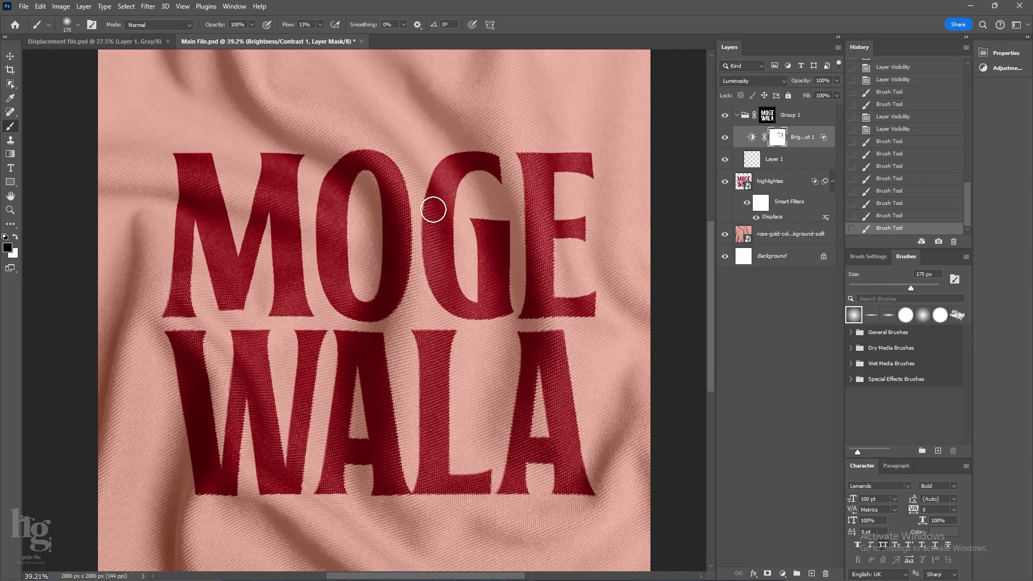
Paint the adjustment mask with the 175 px soft brush across the upper parts of the O and M.
drag(434, 210, 392, 176)
mouse_move(364, 144)
mouse_down()
mouse_move(327, 206)
mouse_move(256, 196)
mouse_move(288, 208)
mouse_up()
drag(178, 173, 215, 189)
Paint the adjustment mask over the lit folds of the WALA letters, check the whole design and return to the Move tool.
key(bracketright)
key(bracketright)
scroll(349, 176, down, 3)
mouse_move(234, 309)
mouse_down()
mouse_move(256, 298)
mouse_move(350, 177)
mouse_move(289, 328)
mouse_move(257, 281)
mouse_move(273, 308)
mouse_up()
scroll(290, 330, up, 3)
key(bracketleft)
key(bracketleft)
key(bracketleft)
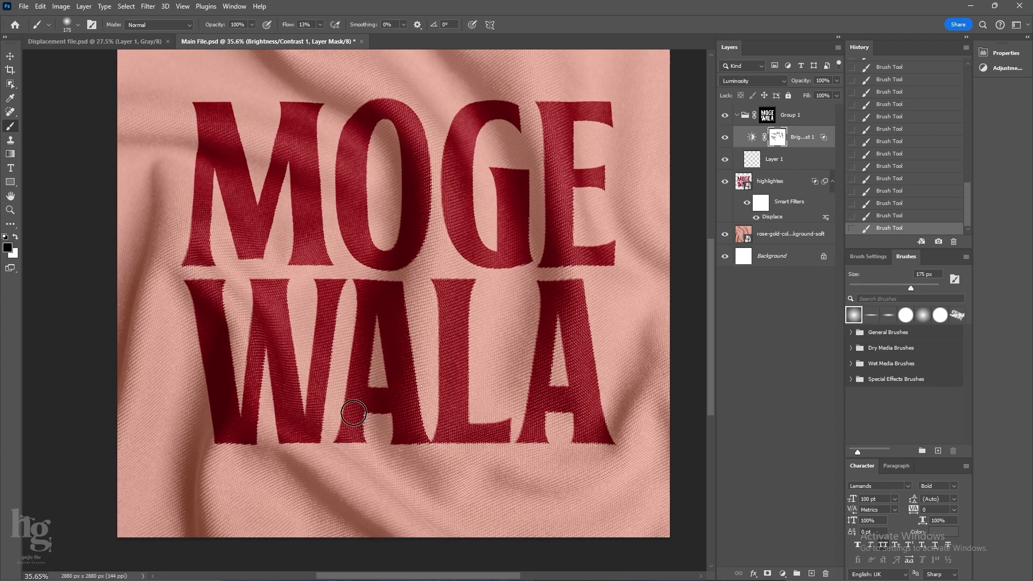
key(bracketright)
key(bracketright)
key(bracketright)
key(bracketleft)
key(bracketleft)
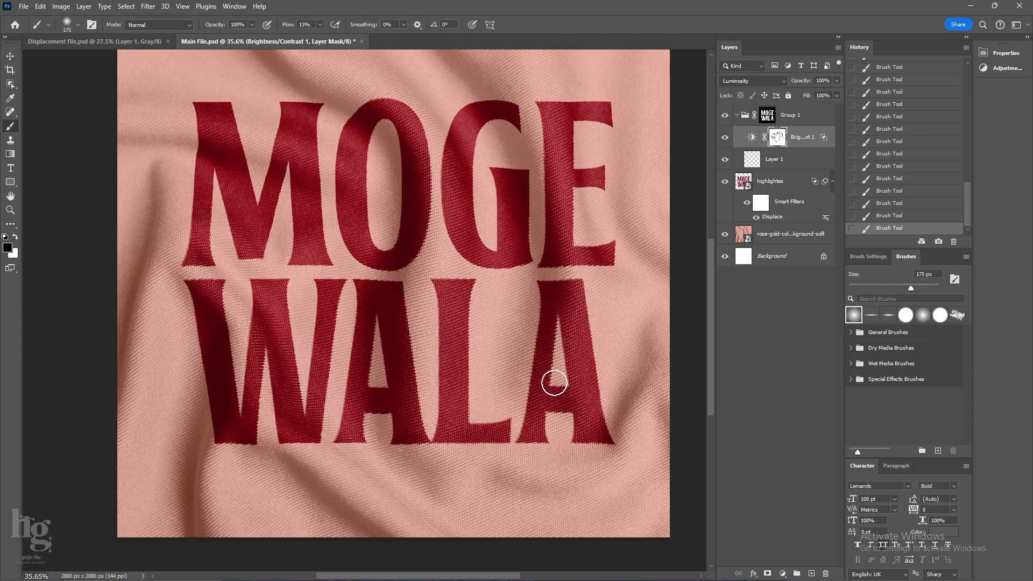
scroll(467, 277, down, 3)
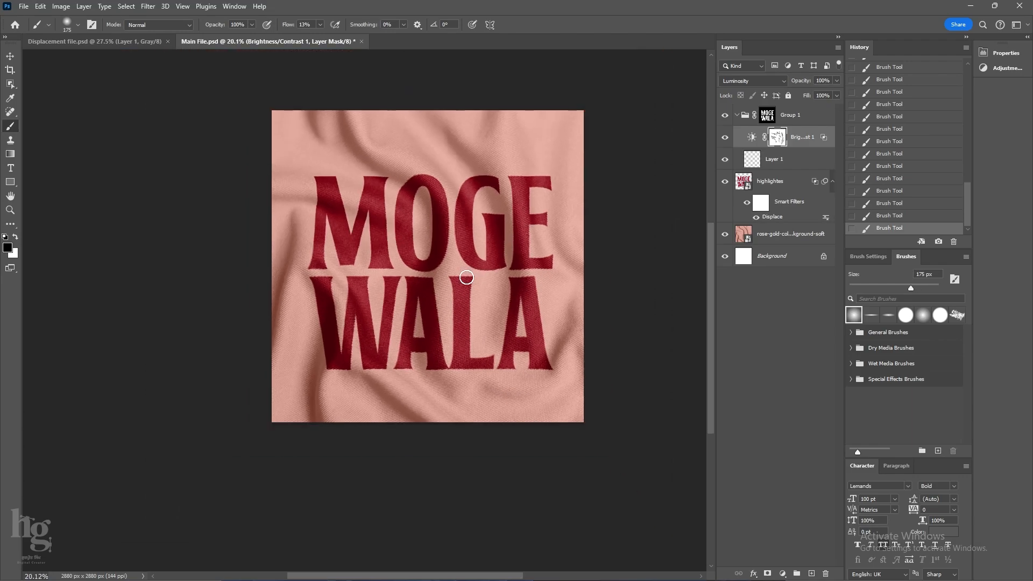
scroll(469, 267, up, 2)
key(v)
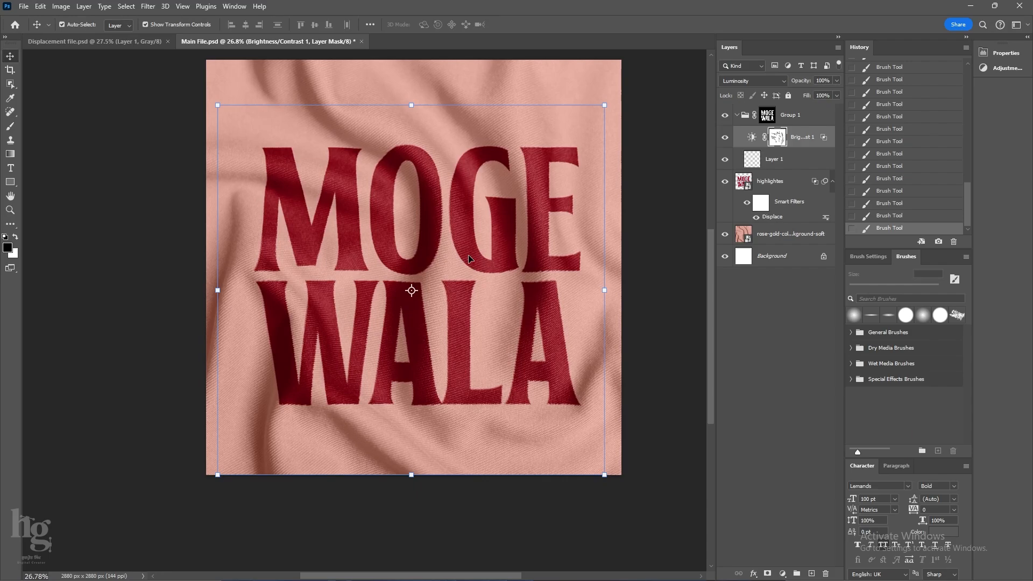
scroll(469, 259, up, 1)
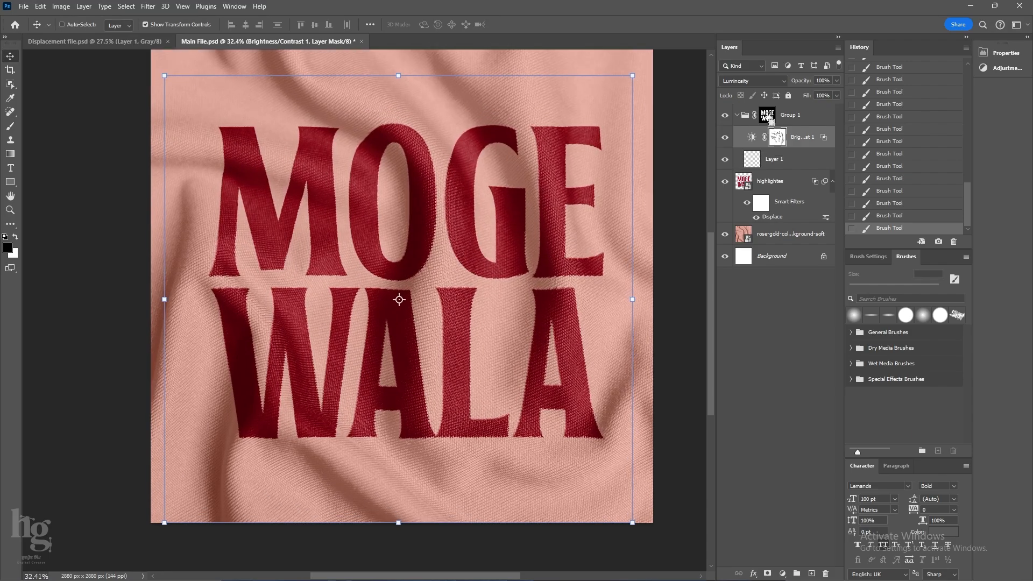
Load the lettering selection from the Group 1 mask and add a white (ffffff) Solid Color fill layer above the Brightness/Contrast adjustment.
ctrl+click(770, 117)
click(799, 143)
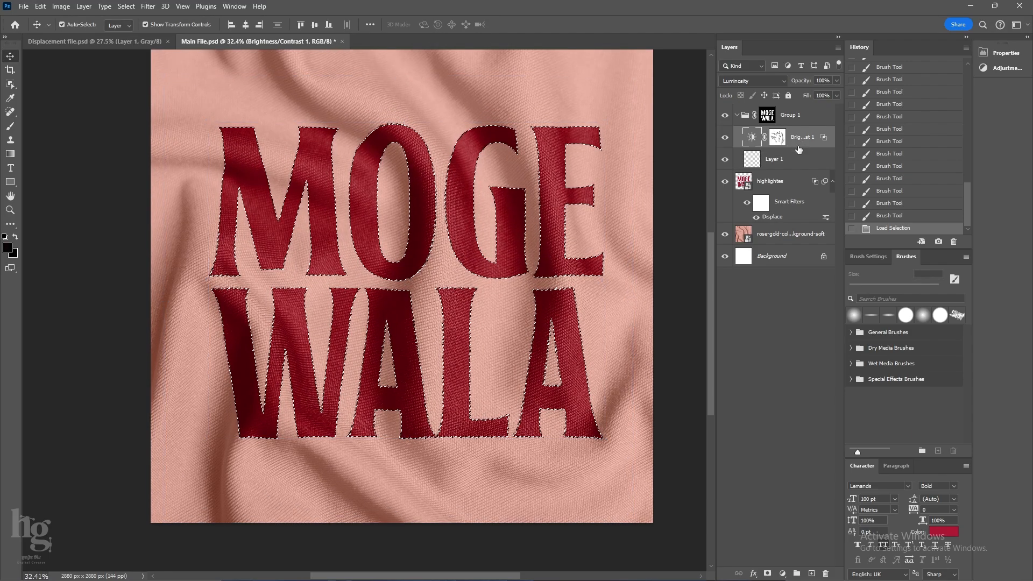
click(783, 574)
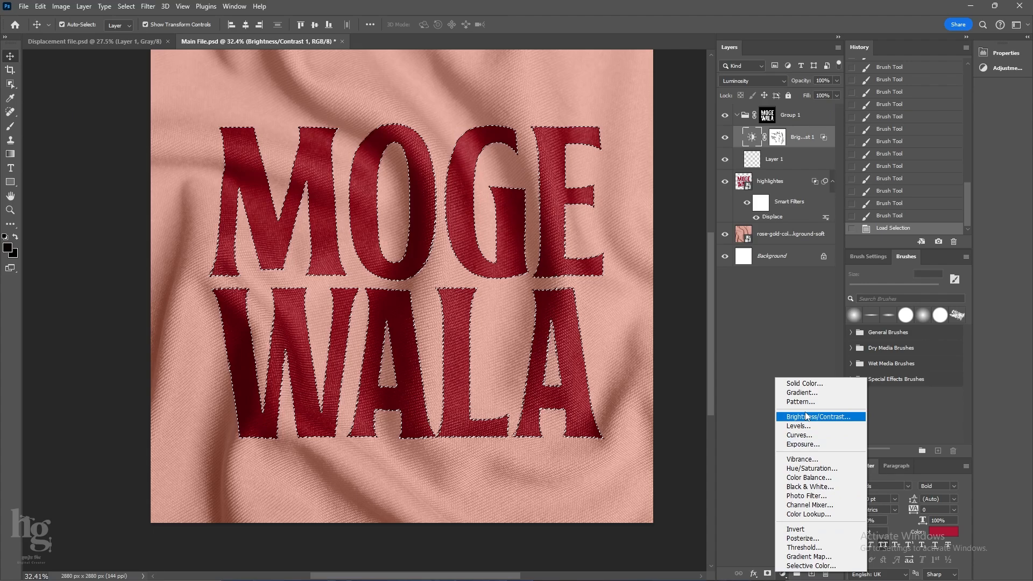
click(802, 384)
text(ffffff)
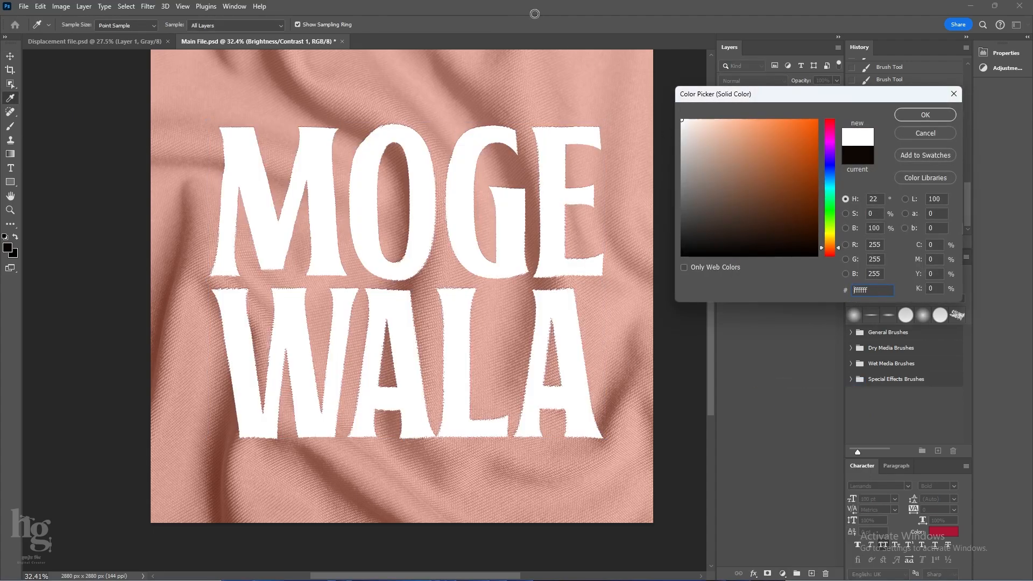
click(927, 114)
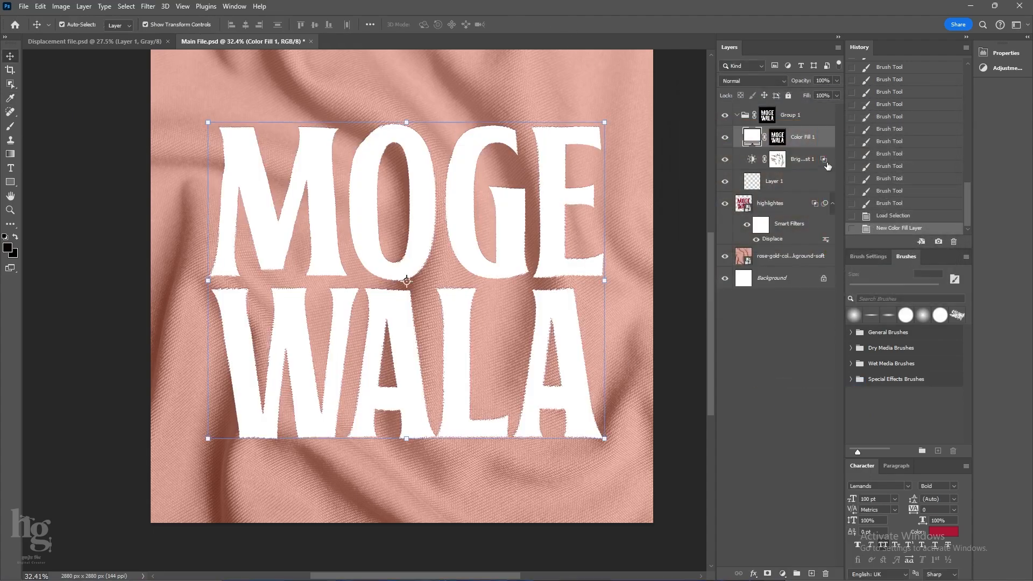
Set the white fill layer's Blend If underlying shadow range to about 77/216 in its blending options.
double_click(731, 321)
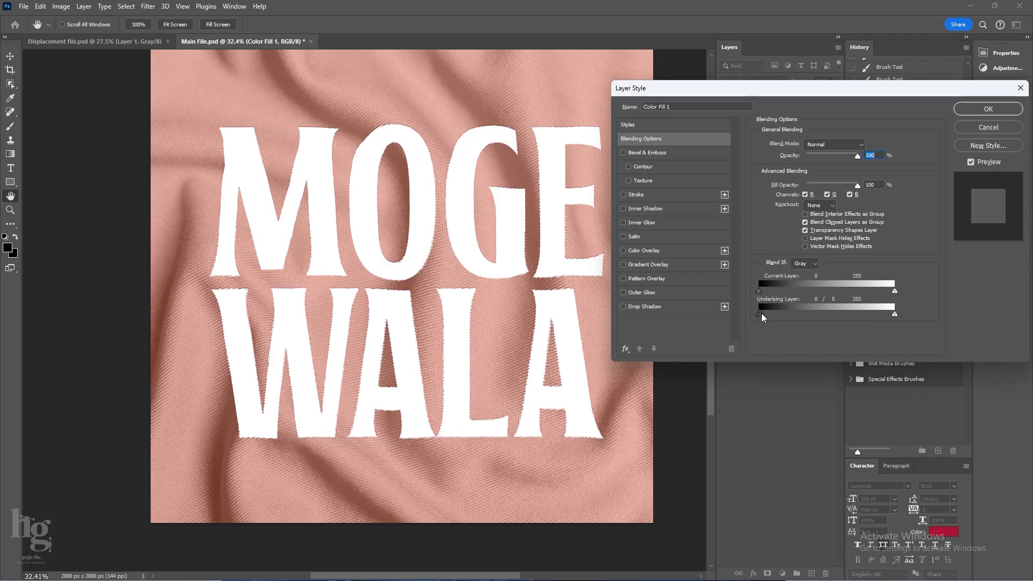
drag(759, 314, 828, 316)
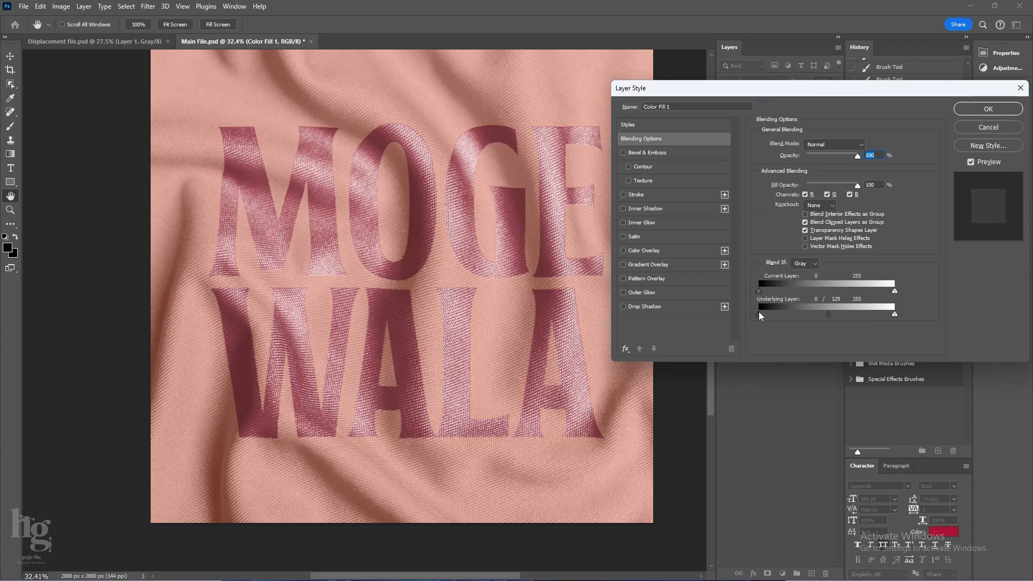
drag(759, 315, 876, 314)
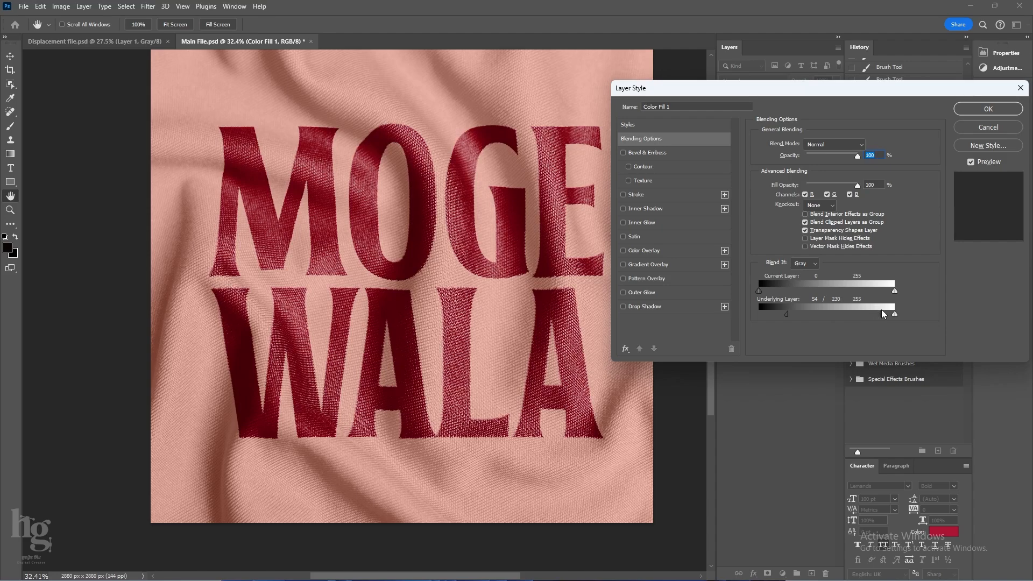
drag(787, 316, 801, 317)
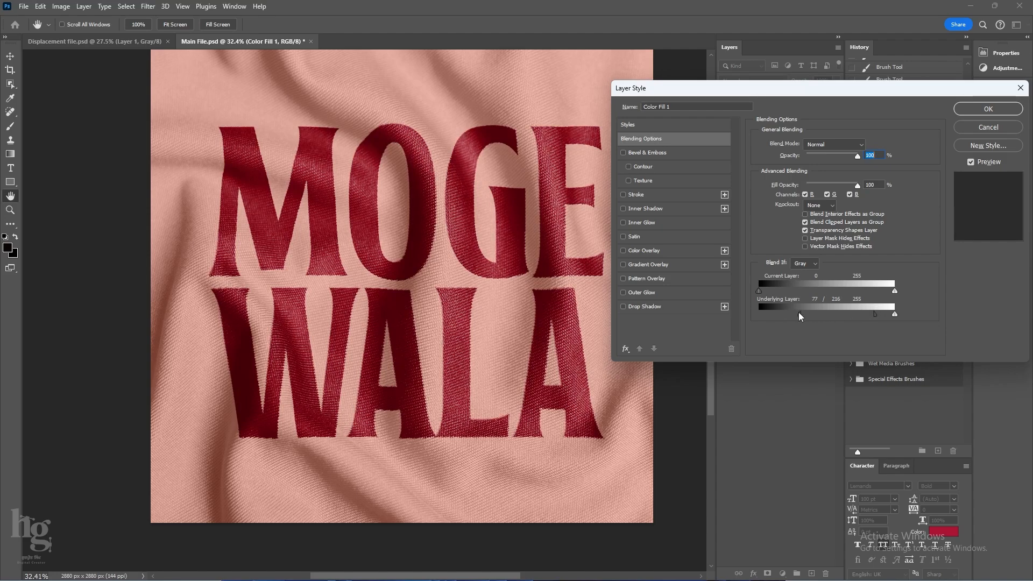
click(974, 114)
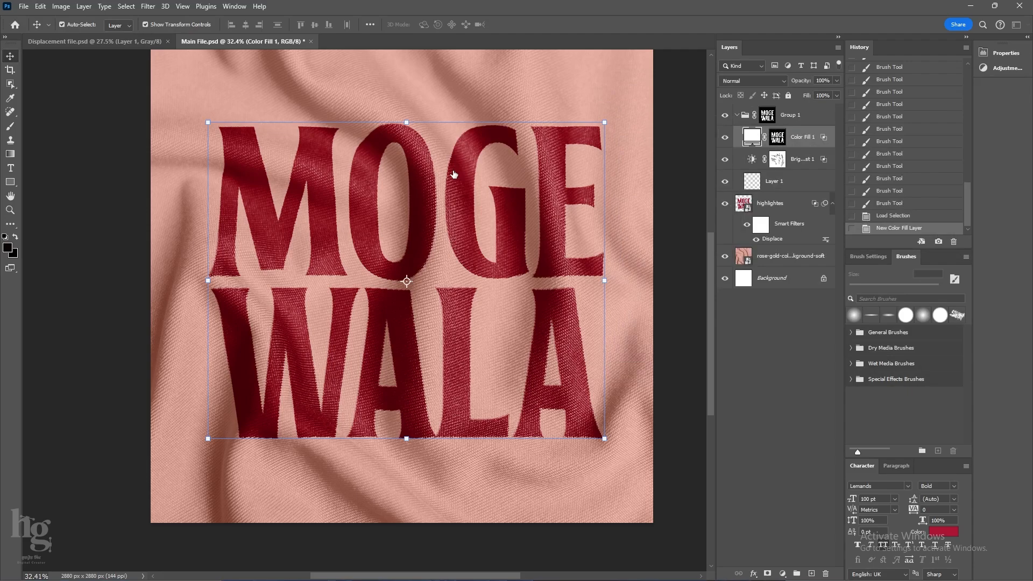
Compare the lettering with and without the white fill layer and set that layer's fill to 50%.
scroll(455, 173, down, 2)
click(725, 138)
click(726, 138)
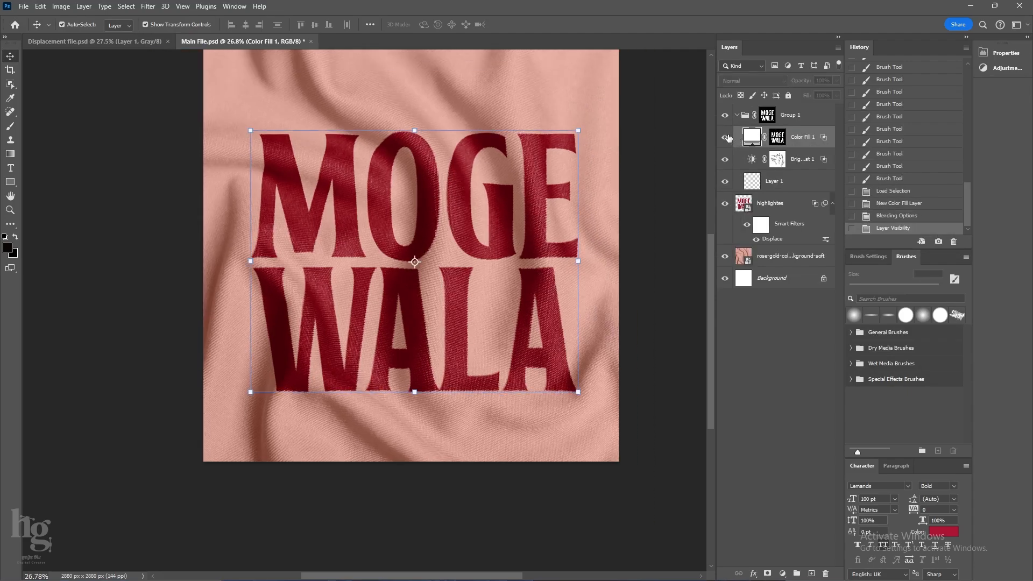
click(725, 137)
click(726, 138)
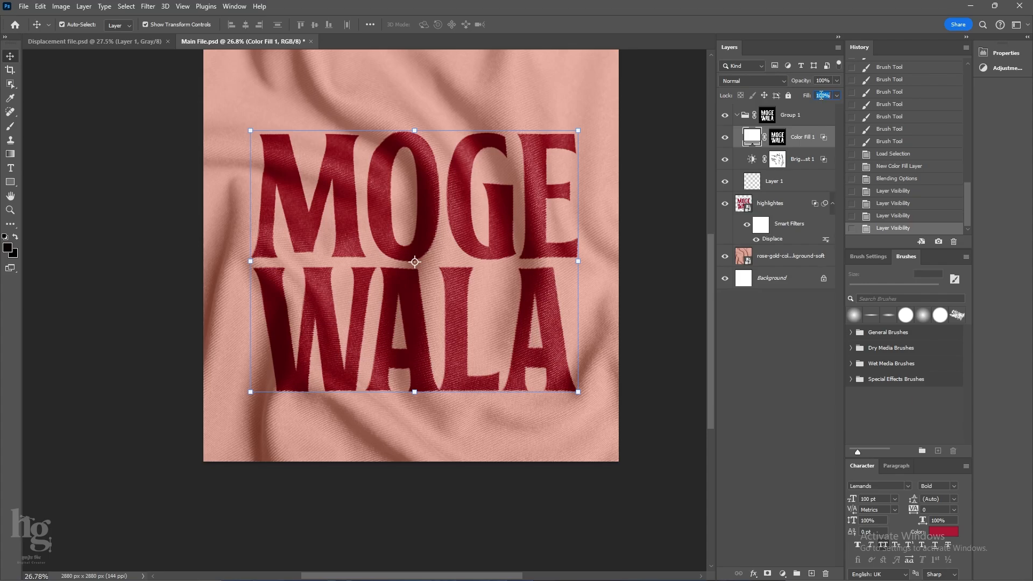
text(50)
key(Return)
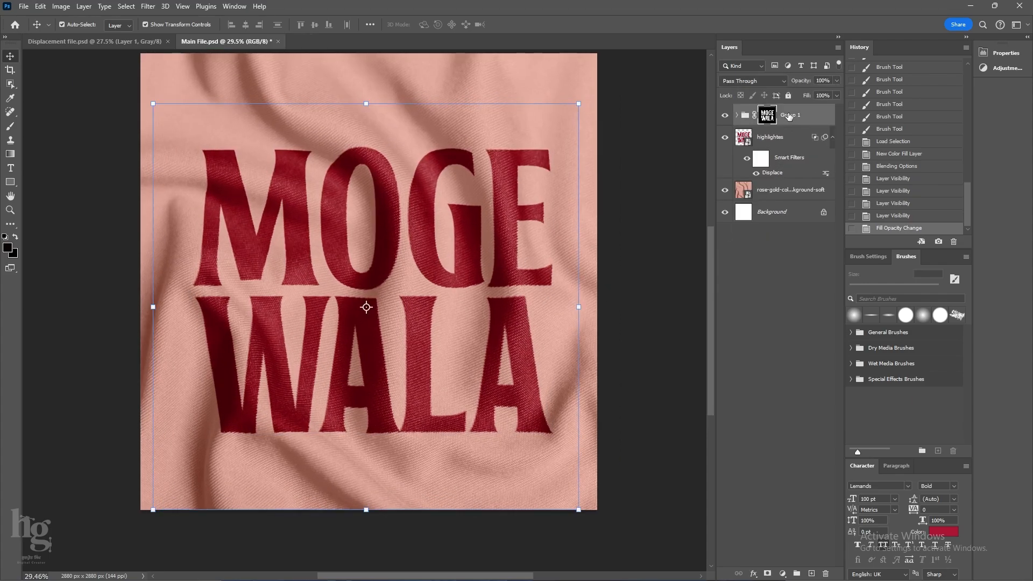
Stamp all visible layers into a new layer above Group 1 and duplicate the stamped layer.
click(768, 114)
key(ctrl+alt+shift+e)
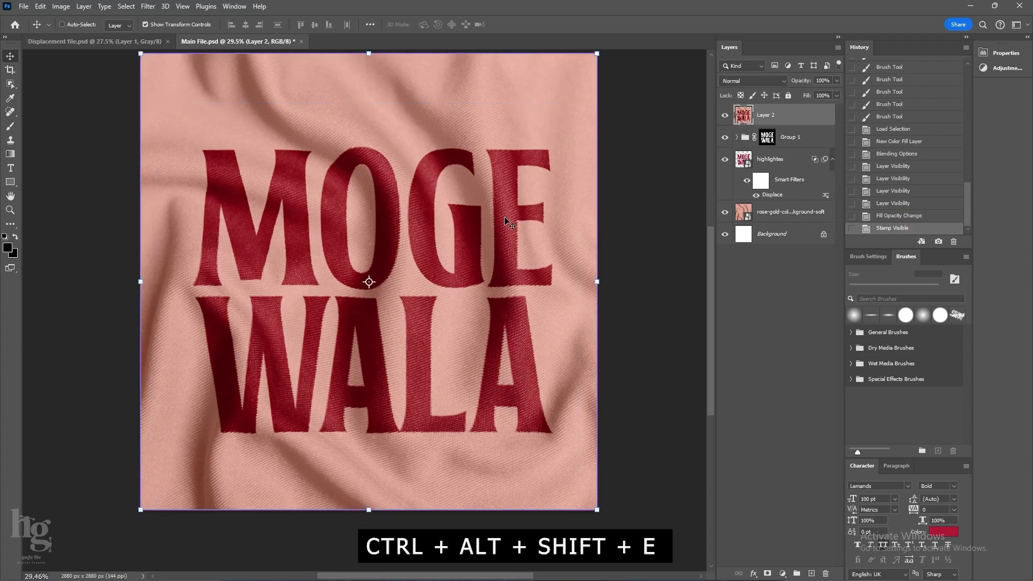
key(ctrl+j)
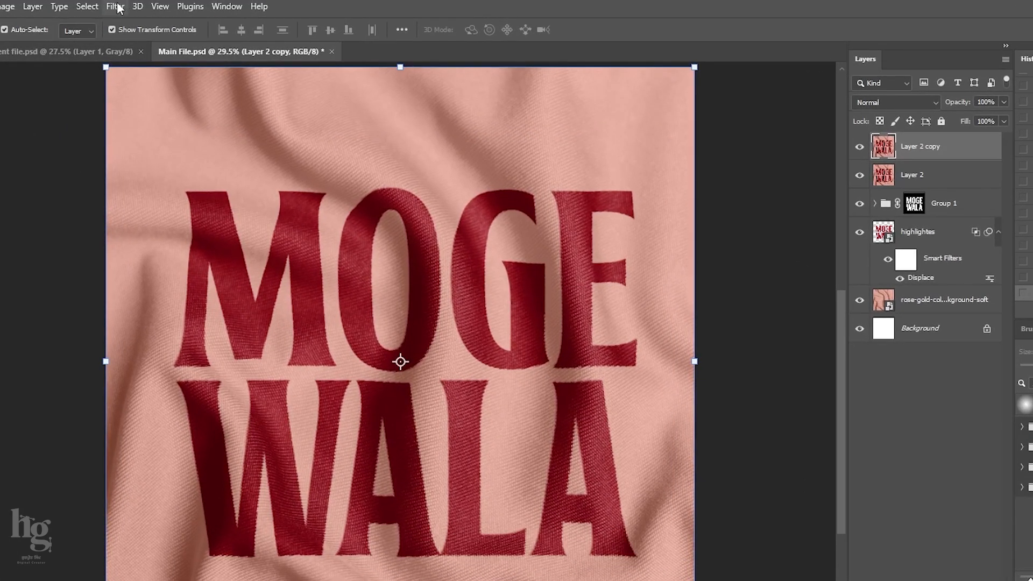
Apply a High Pass filter with a 2 px radius to the duplicated layer and set its blend mode to Overlay.
click(117, 6)
mouse_move(269, 307)
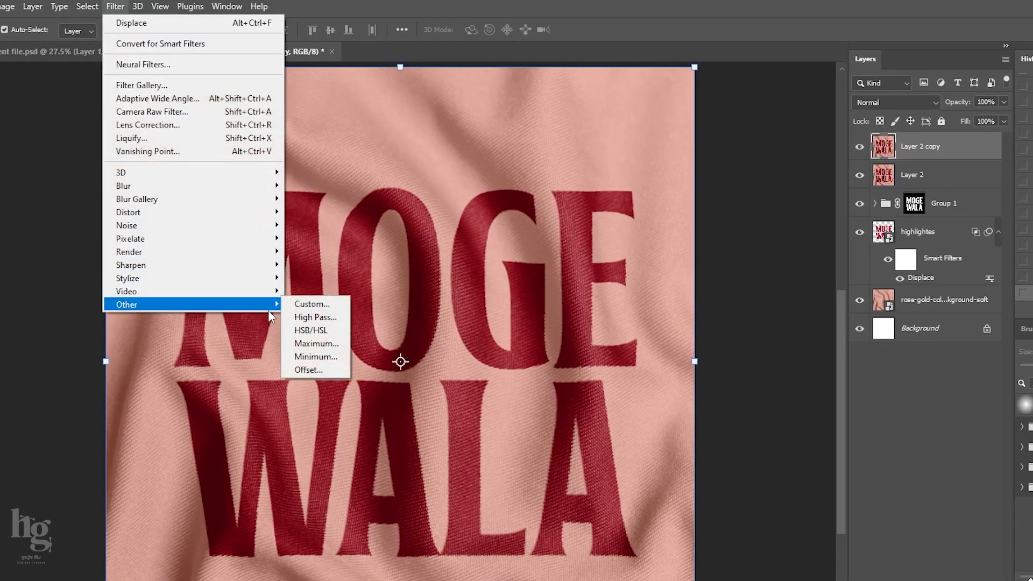
click(315, 317)
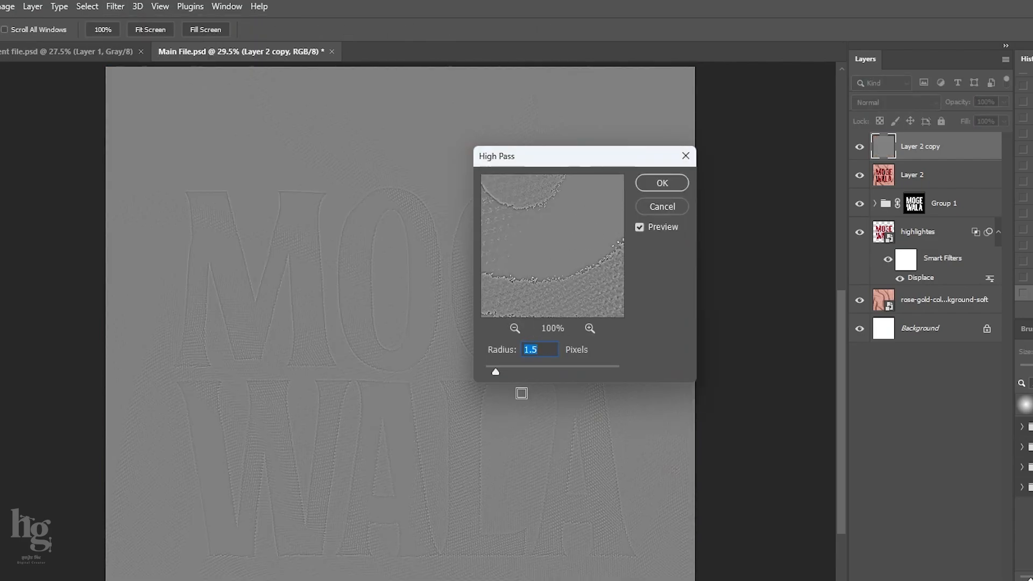
text(2)
click(667, 180)
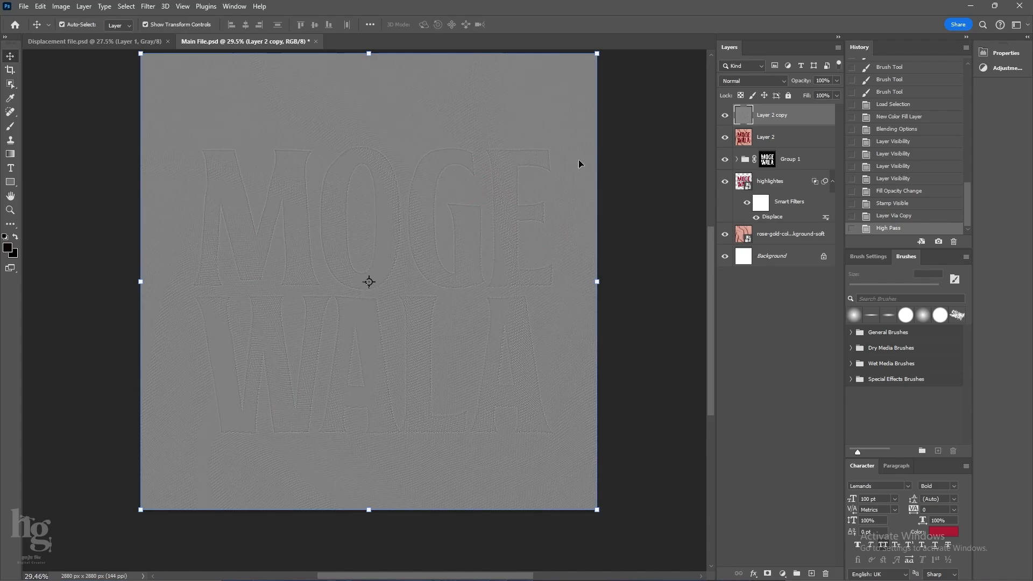
click(740, 85)
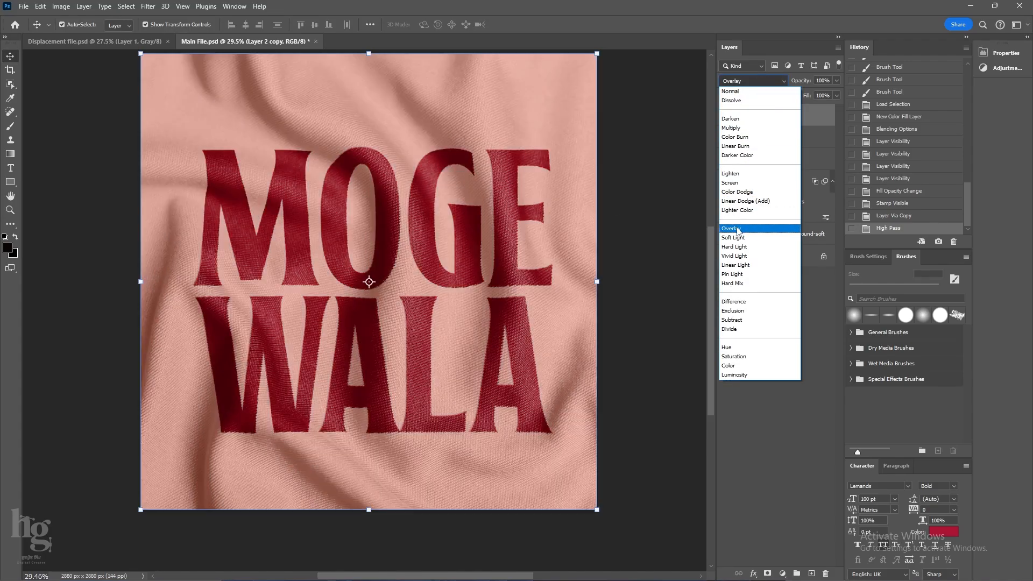
click(737, 228)
click(654, 279)
Compare the fabric texture with and without the High Pass layer and set that layer's fill to 50%.
scroll(394, 201, up, 4)
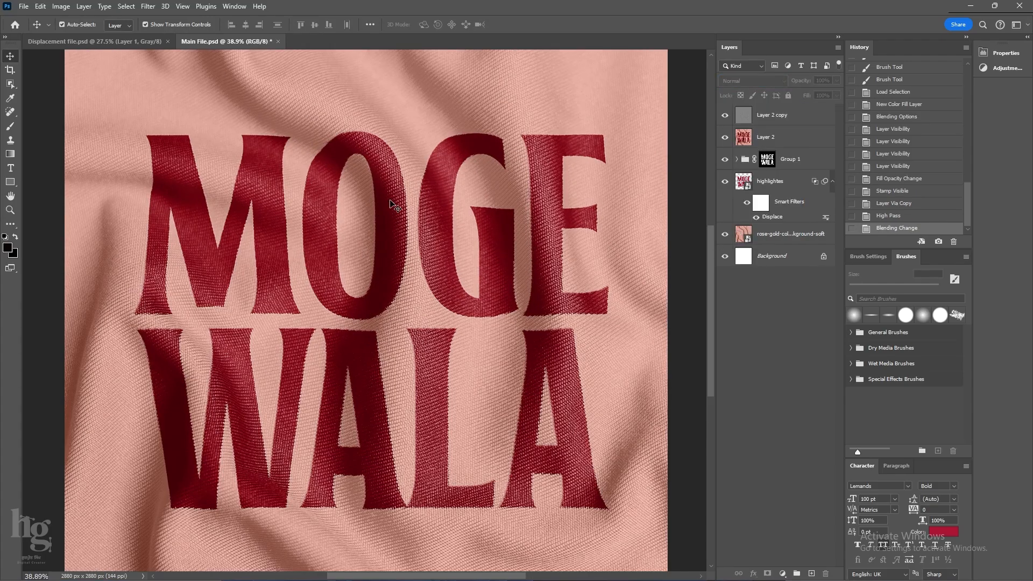
click(724, 116)
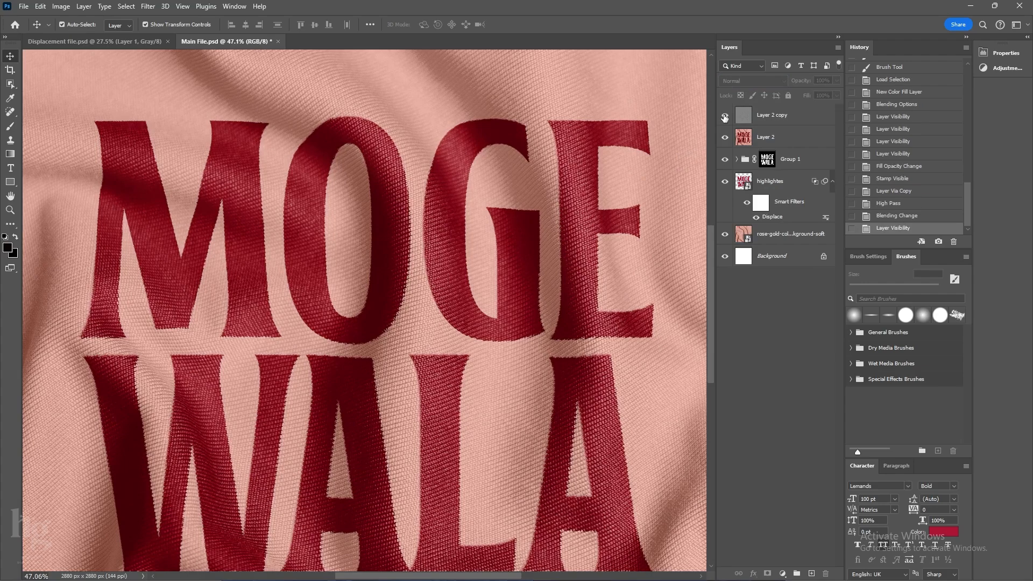
click(725, 116)
click(725, 117)
click(725, 116)
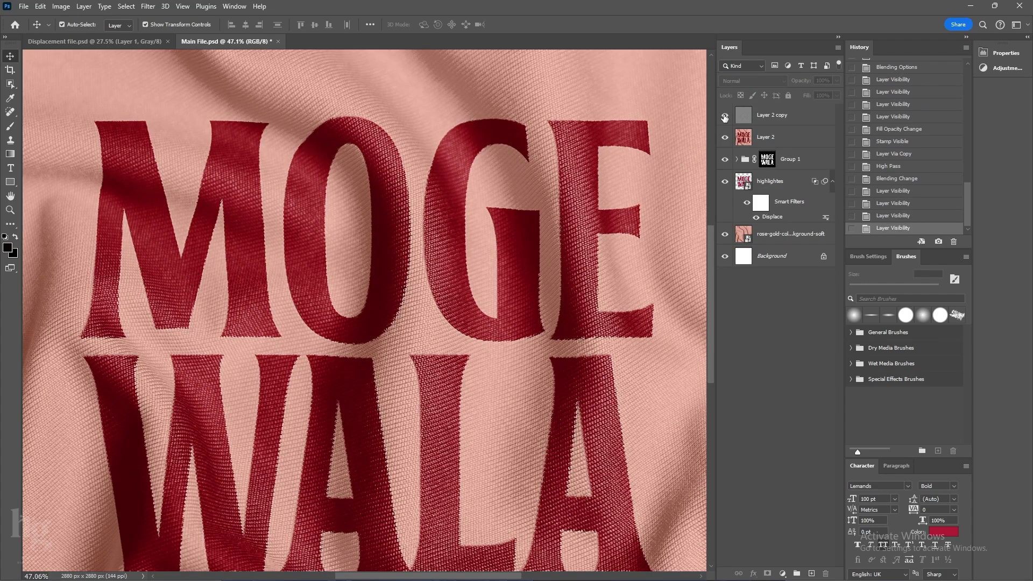
click(775, 122)
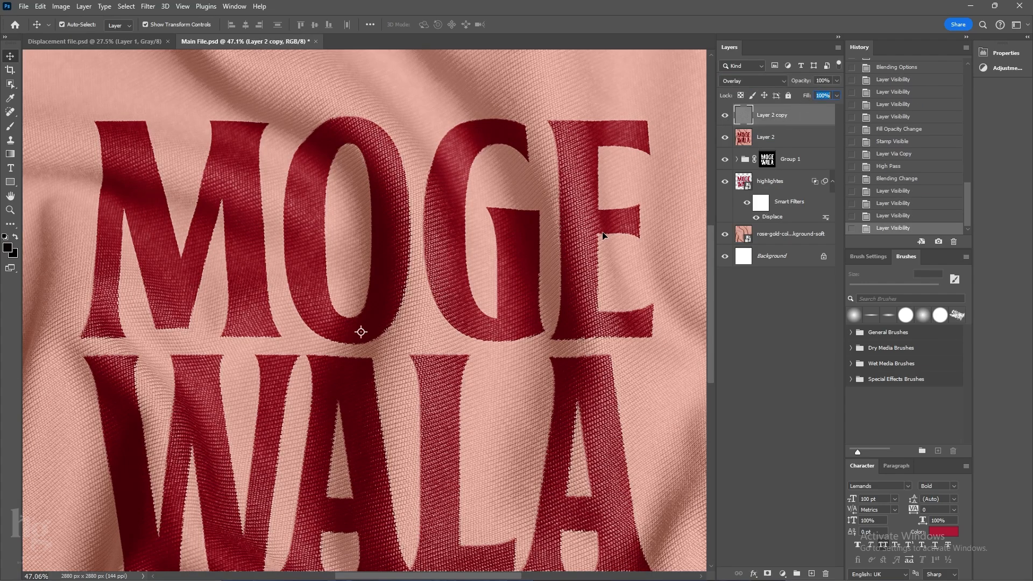
scroll(361, 332, down, 4)
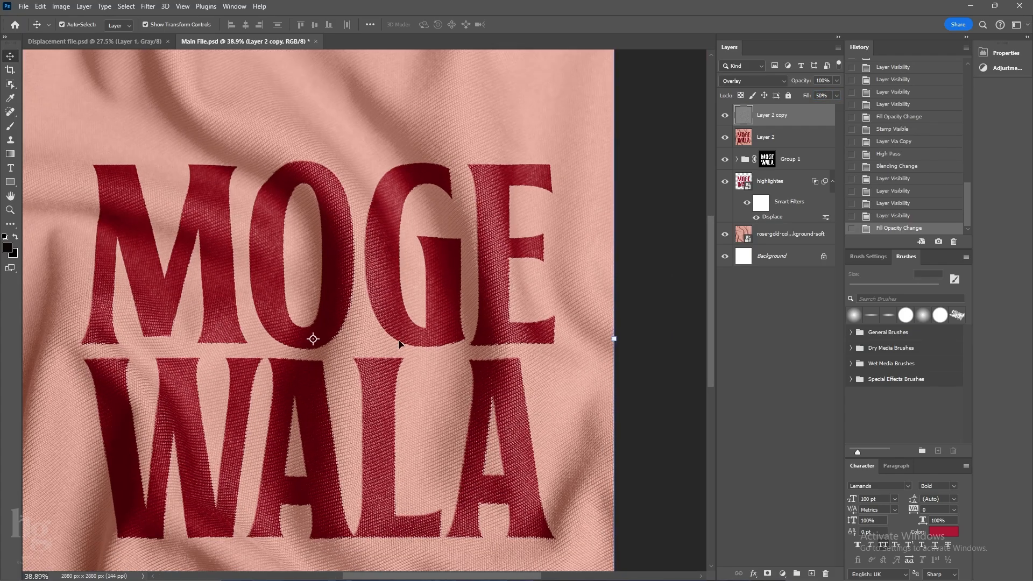